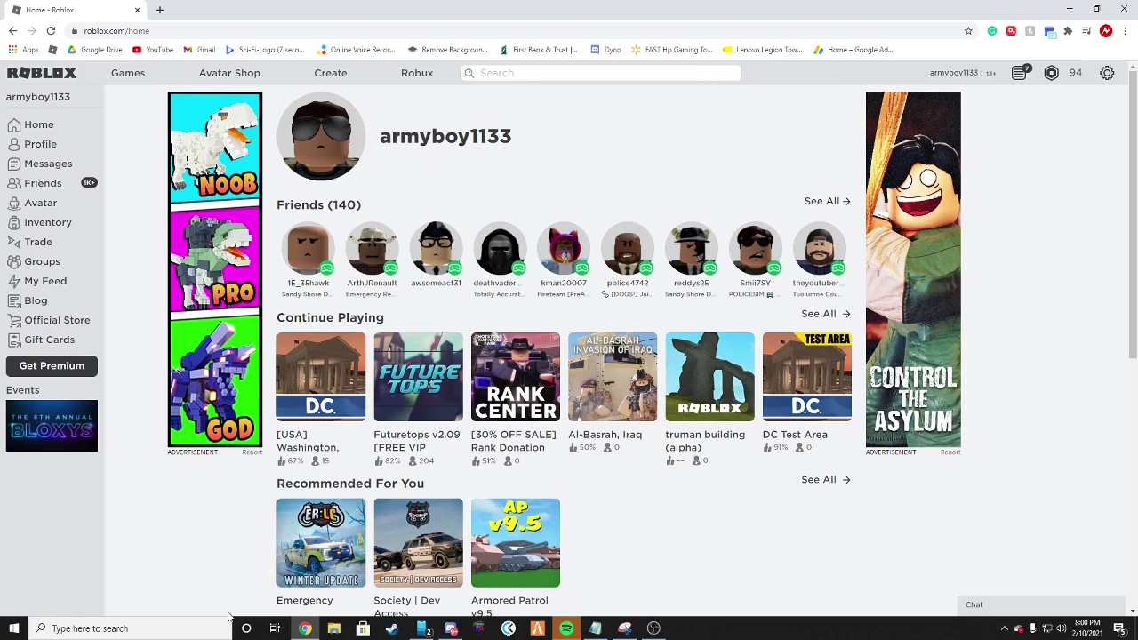
Switch to Roblox Studio and open the "hi to you" place for editing
{"action": "left_click", "coordinate": [183, 629]}
{"action": "type", "text": "roblox"}
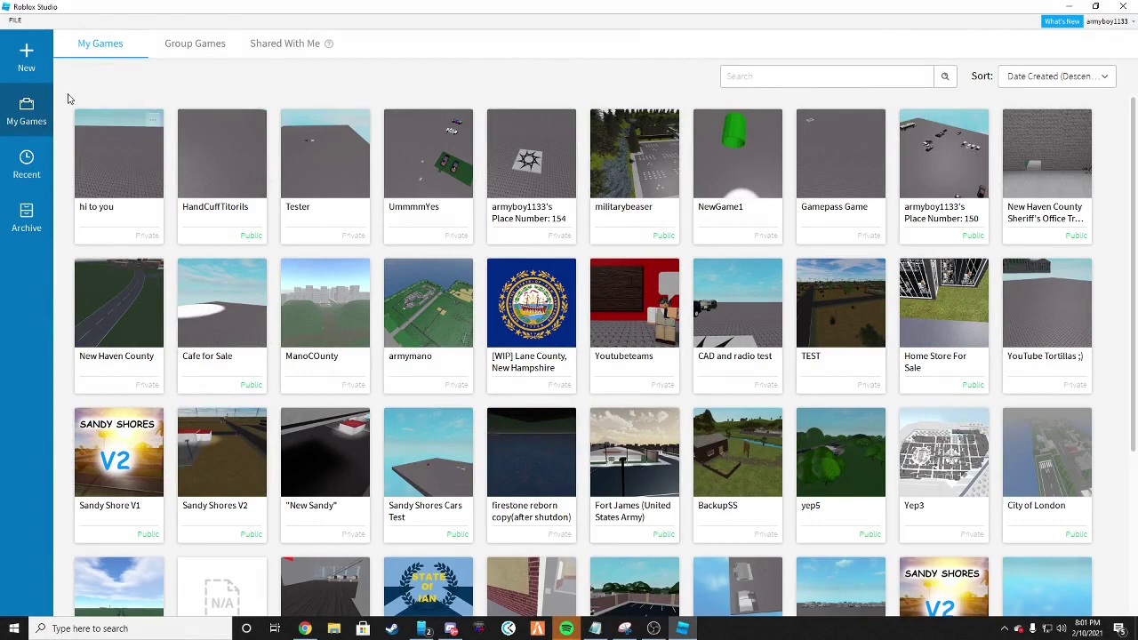
{"action": "left_click", "coordinate": [41, 67]}
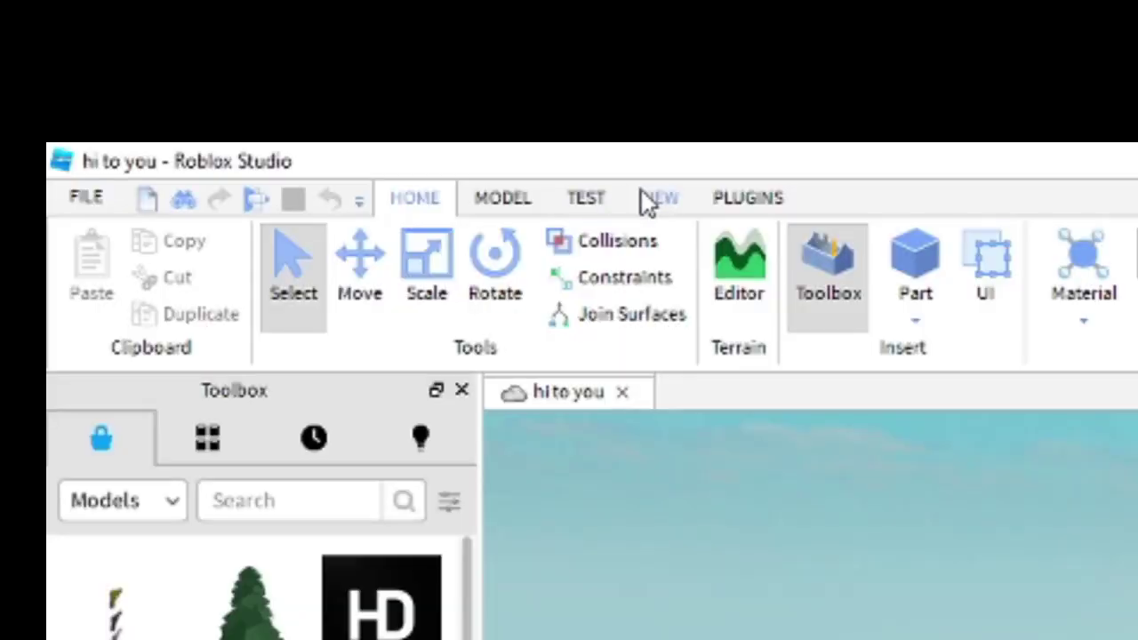
{"action": "left_click", "coordinate": [667, 208]}
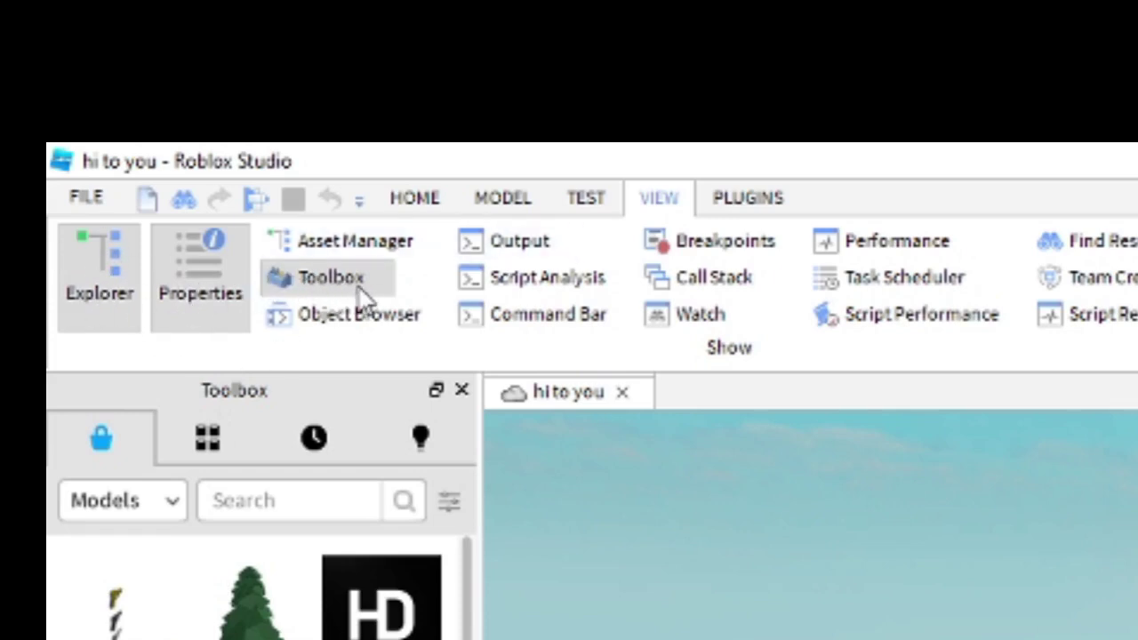
{"action": "left_click", "coordinate": [402, 208]}
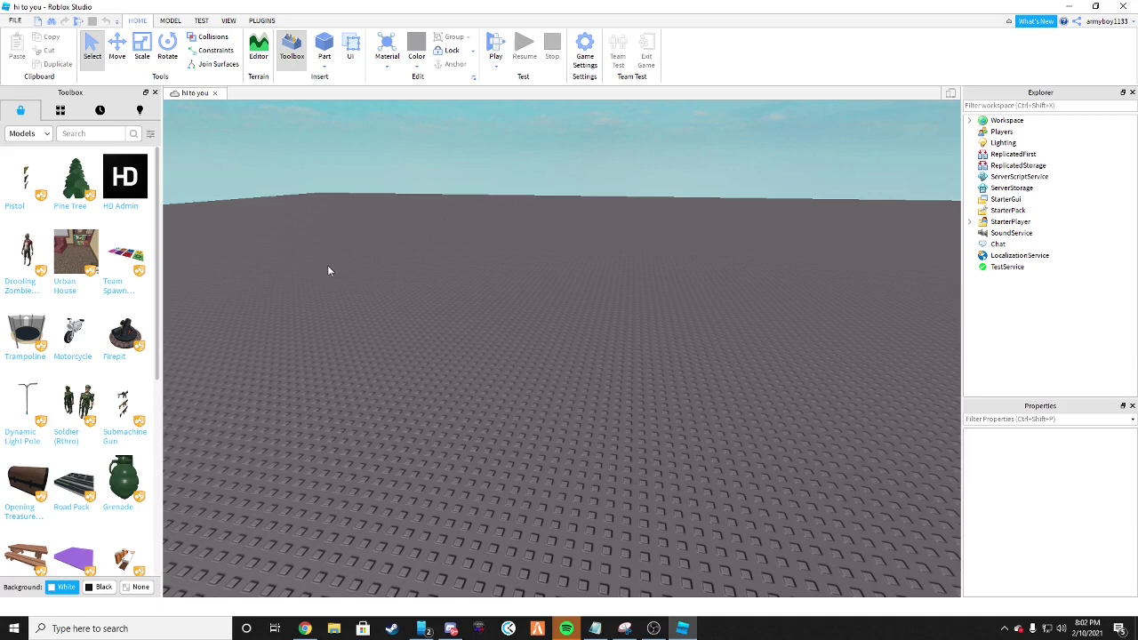
{"action": "left_click", "coordinate": [61, 110]}
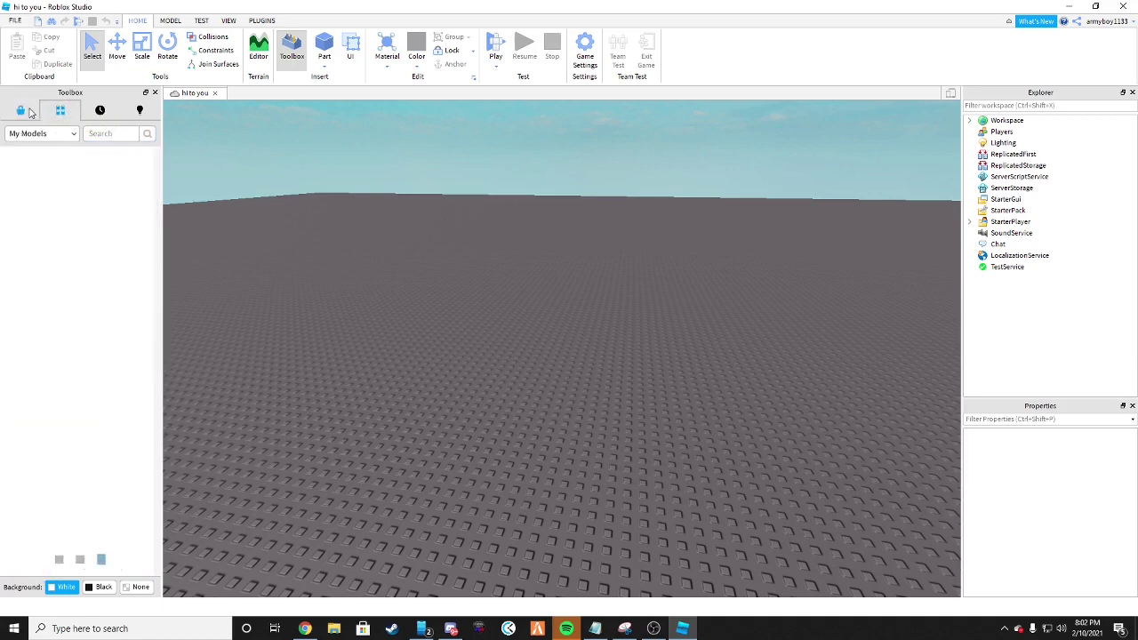
{"action": "left_click", "coordinate": [27, 111]}
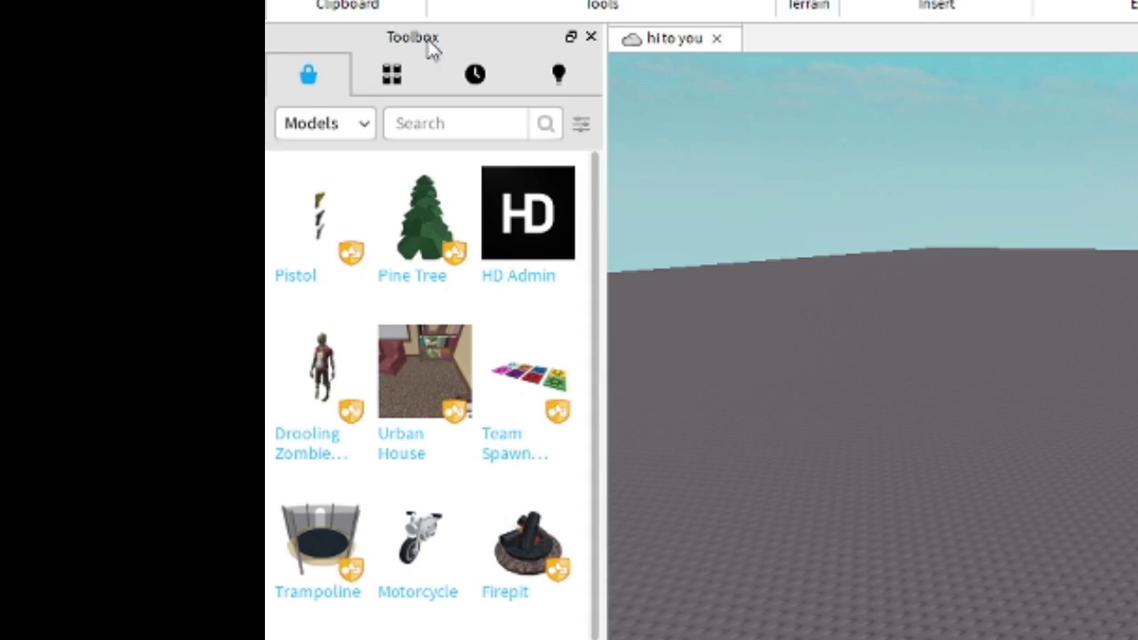
Show the inventory's My Models in the Toolbox, after a brief look at Group Models
{"action": "left_click", "coordinate": [395, 78]}
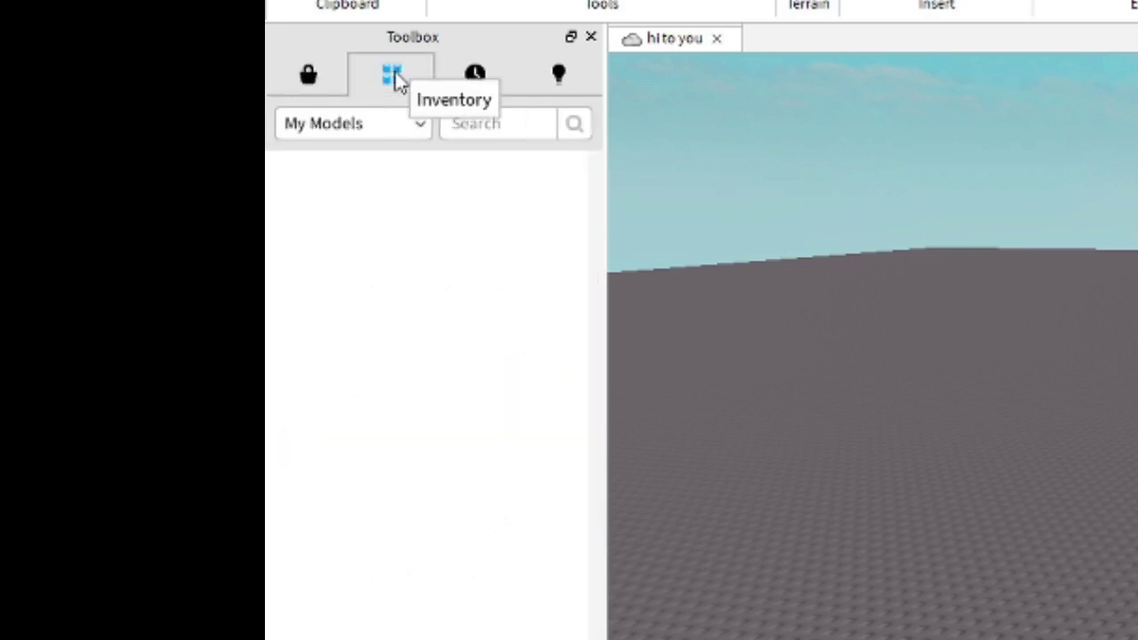
{"action": "left_click", "coordinate": [394, 125]}
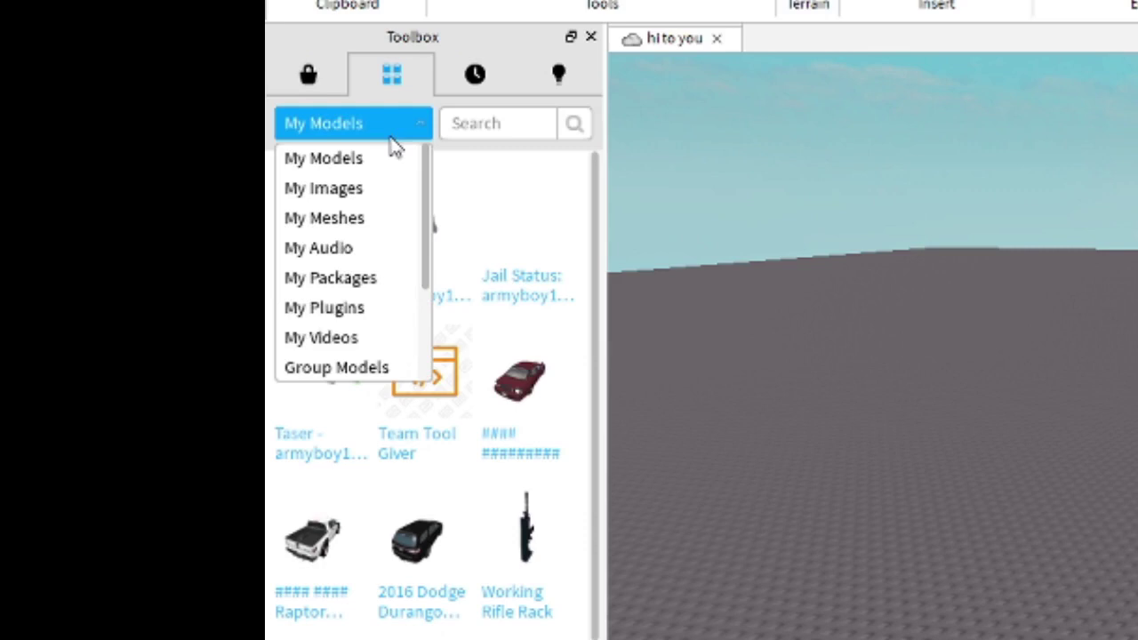
{"action": "scroll", "coordinate": [375, 307], "scroll_direction": "down", "scroll_amount": 3}
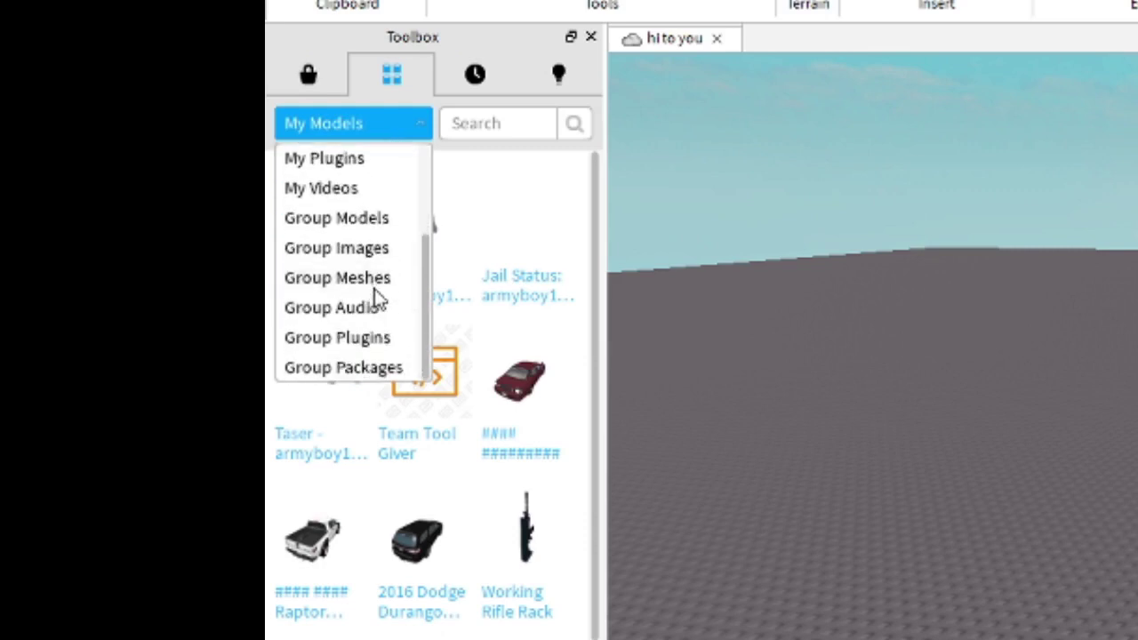
{"action": "left_click", "coordinate": [348, 219]}
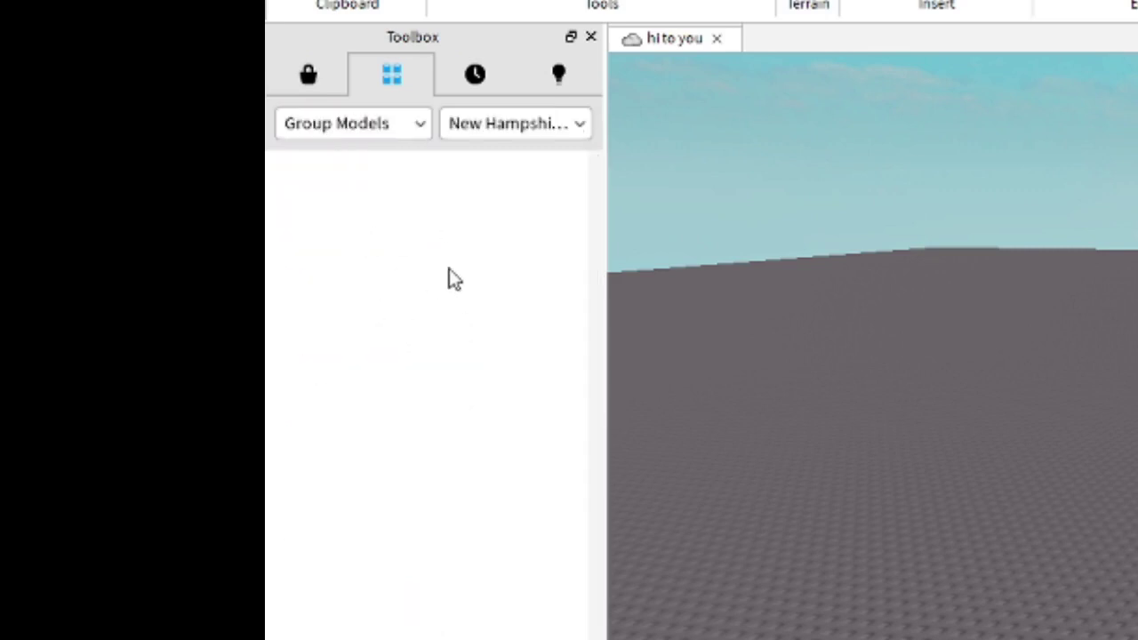
{"action": "left_click", "coordinate": [368, 122]}
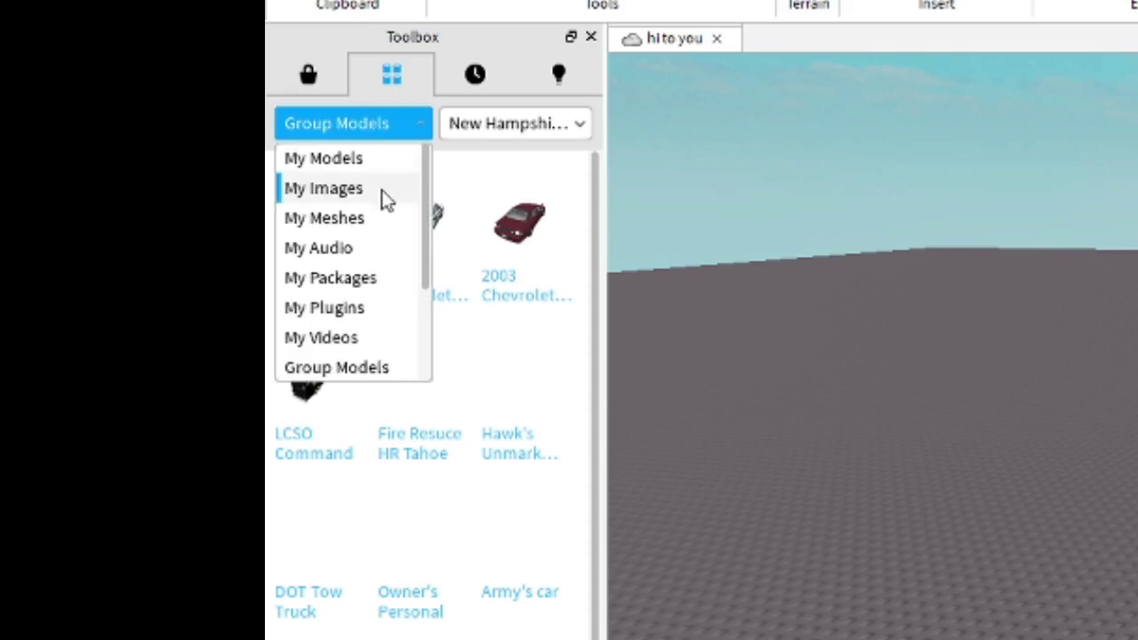
{"action": "left_click", "coordinate": [351, 164]}
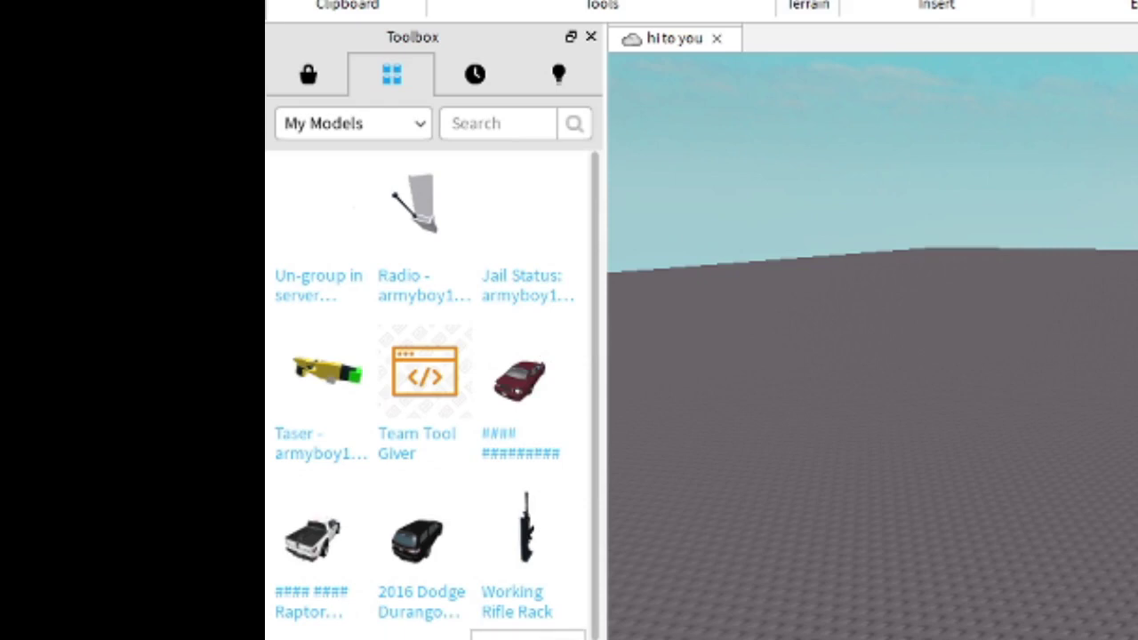
Insert the dark red 2003 Chevrolet Impala 9C1 from My Models onto the baseplate
{"action": "scroll", "coordinate": [543, 622], "scroll_direction": "down", "scroll_amount": 2}
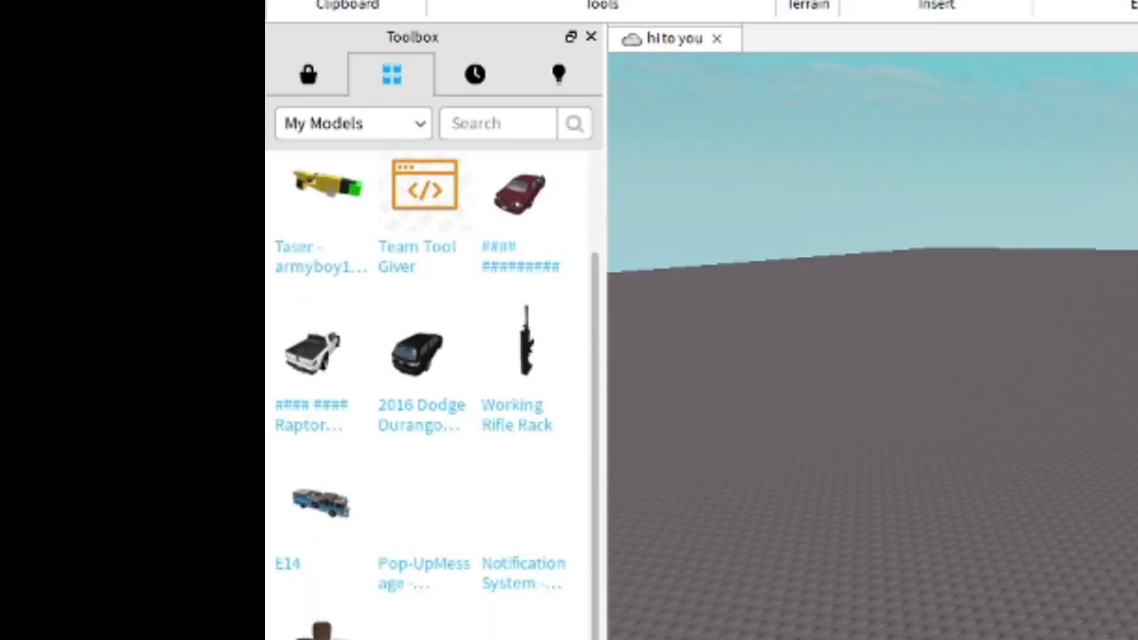
{"action": "scroll", "coordinate": [542, 627], "scroll_direction": "up", "scroll_amount": 2}
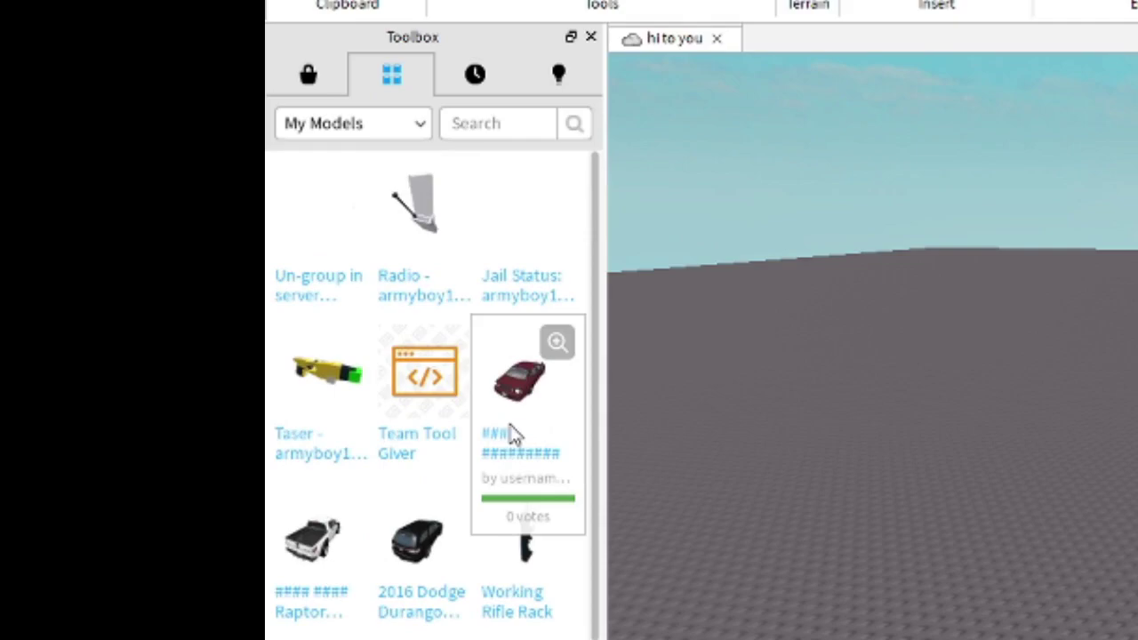
{"action": "left_click_drag", "start_coordinate": [513, 437], "coordinate": [1137, 639]}
{"action": "left_click_drag", "start_coordinate": [437, 392], "coordinate": [553, 427]}
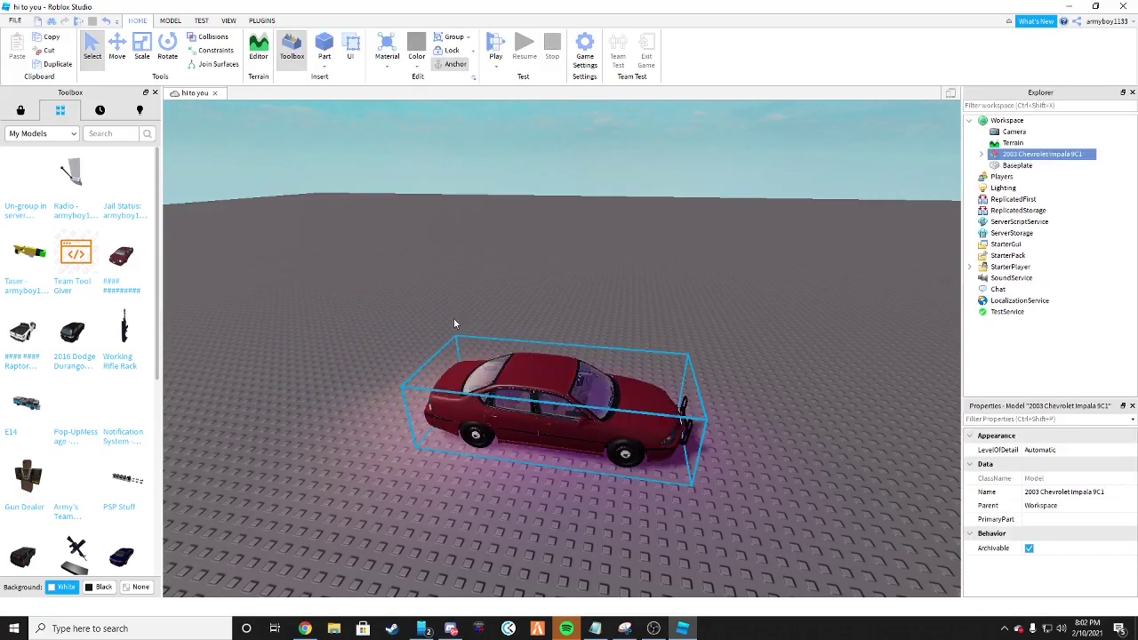
Raise the Impala slightly above the baseplate with the Move tool and deselect it
{"action": "left_click", "coordinate": [116, 46]}
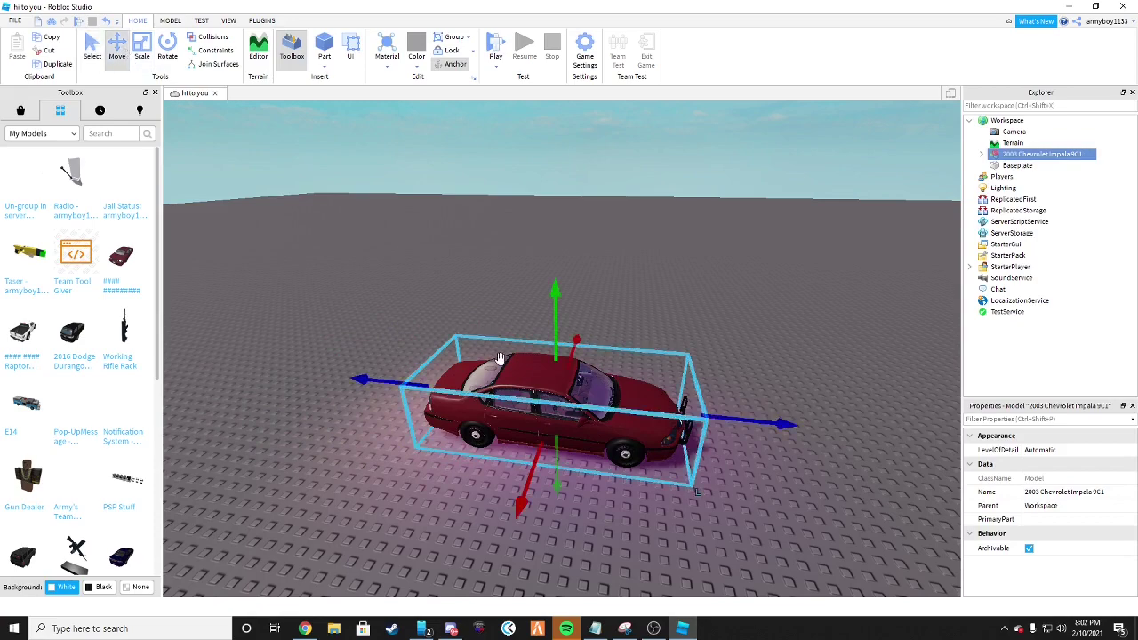
{"action": "left_click_drag", "start_coordinate": [553, 316], "coordinate": [553, 286]}
{"action": "left_click", "coordinate": [651, 232]}
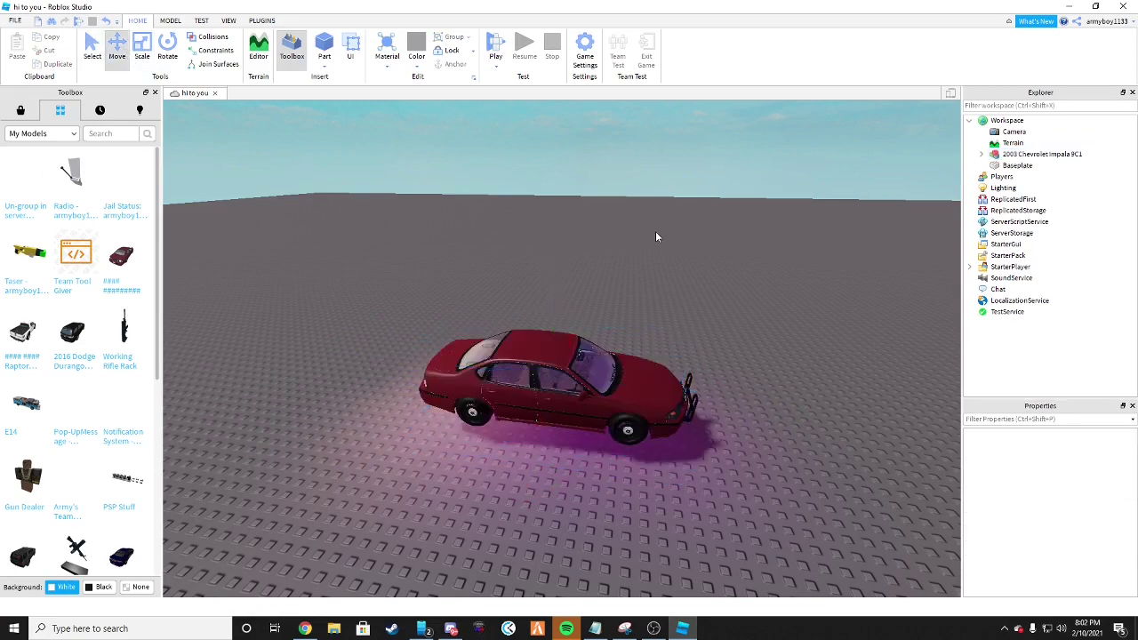
Examine the Impala's rear, front, lights and windshield from all around
{"action": "key", "text": "a"}
{"action": "right_click_drag", "start_coordinate": [717, 294], "coordinate": [712, 296]}
{"action": "key", "text": "w"}
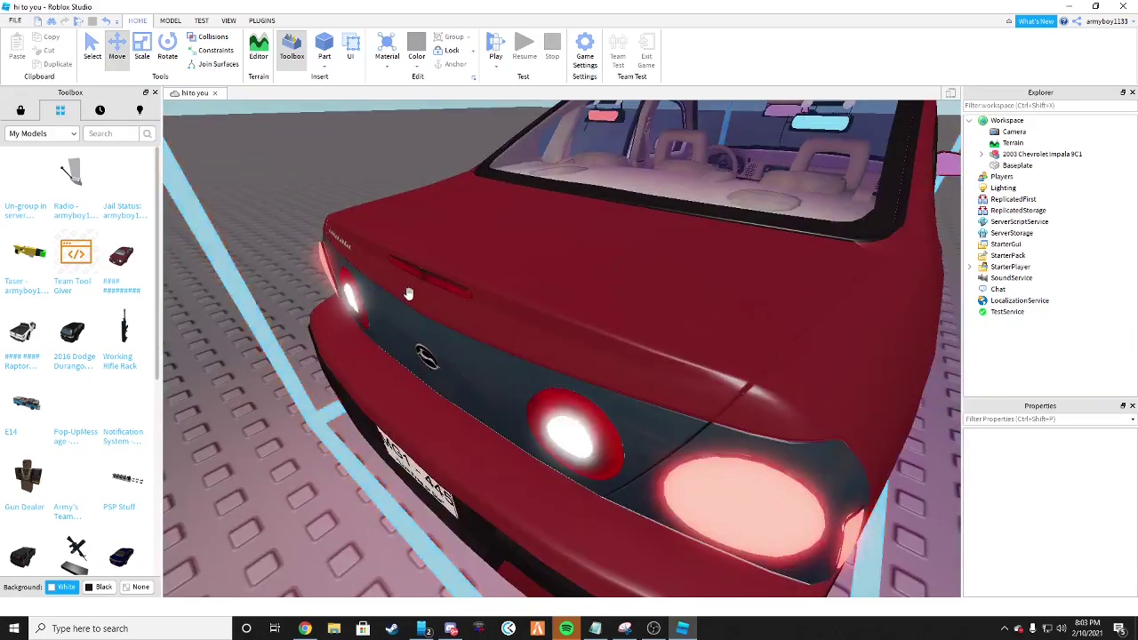
{"action": "right_click_drag", "start_coordinate": [409, 294], "coordinate": [493, 332]}
{"action": "key", "text": "a"}
{"action": "key", "text": "a"}
{"action": "right_click_drag", "start_coordinate": [629, 349], "coordinate": [632, 348]}
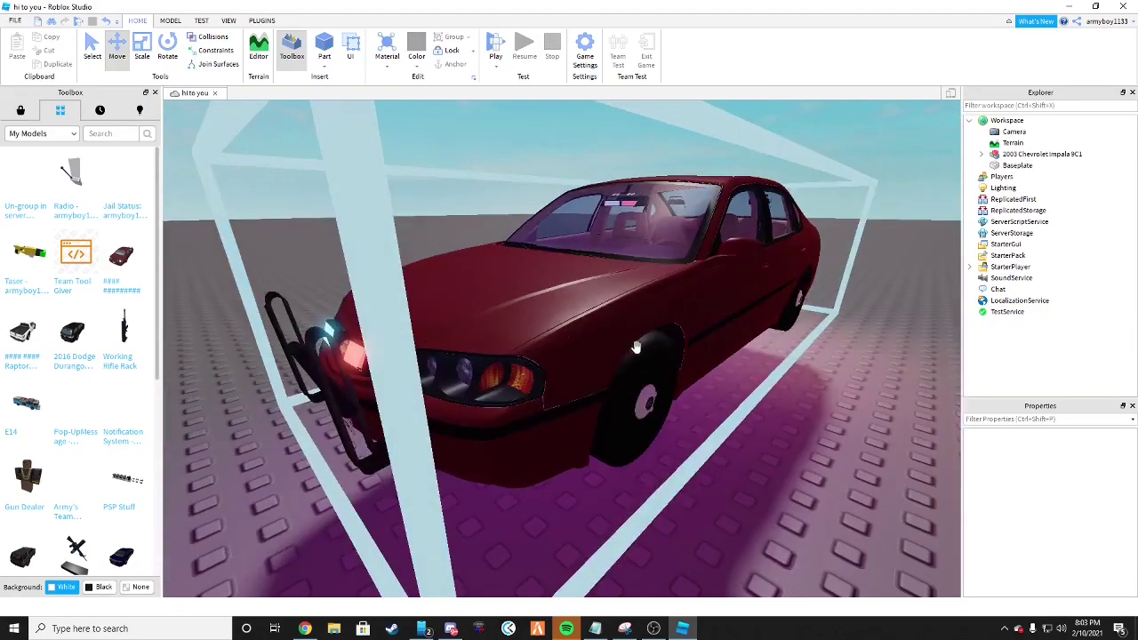
{"action": "right_click_drag", "start_coordinate": [506, 376], "coordinate": [531, 382]}
{"action": "key", "text": "a"}
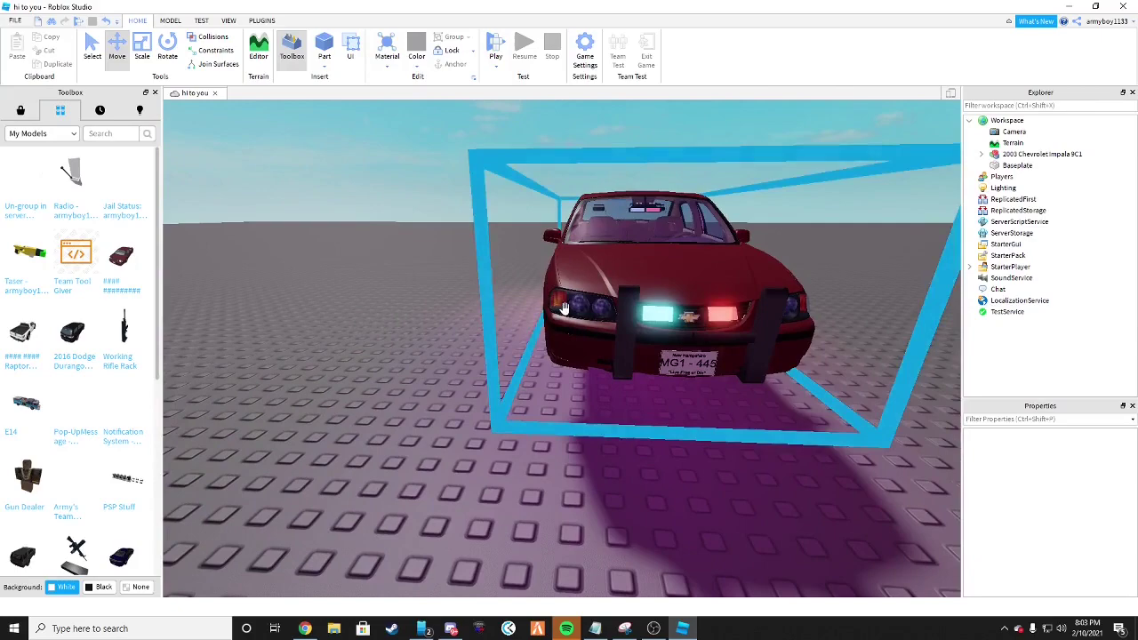
{"action": "key", "text": "d"}
{"action": "right_click_drag", "start_coordinate": [501, 330], "coordinate": [615, 334]}
{"action": "scroll", "coordinate": [571, 315], "scroll_direction": "up", "scroll_amount": 5}
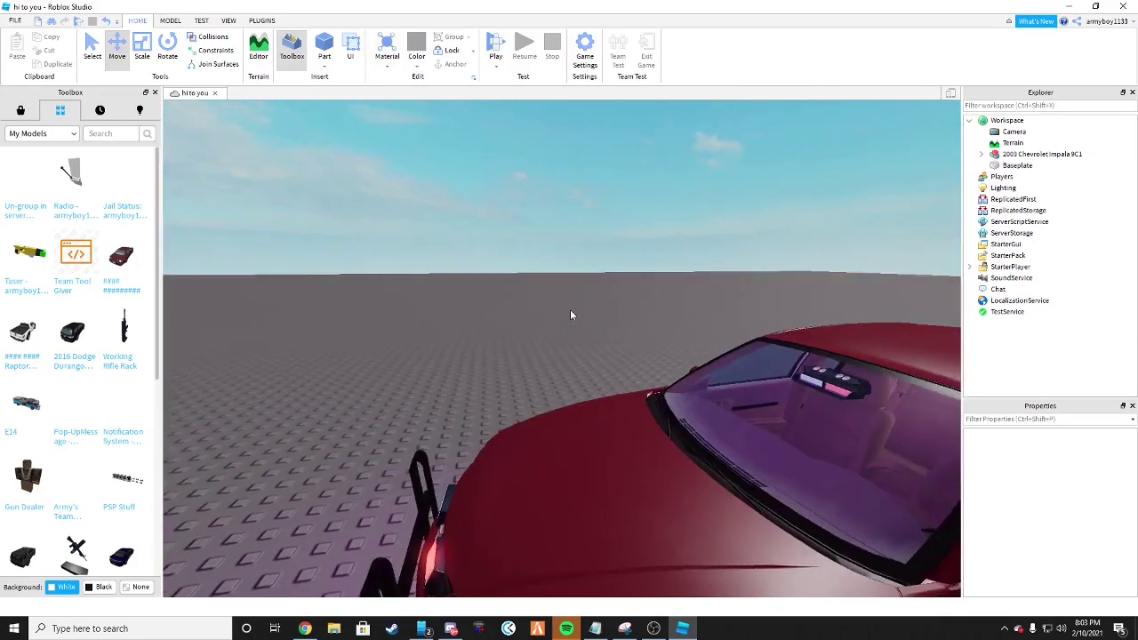
{"action": "scroll", "coordinate": [570, 310], "scroll_direction": "down", "scroll_amount": 6}
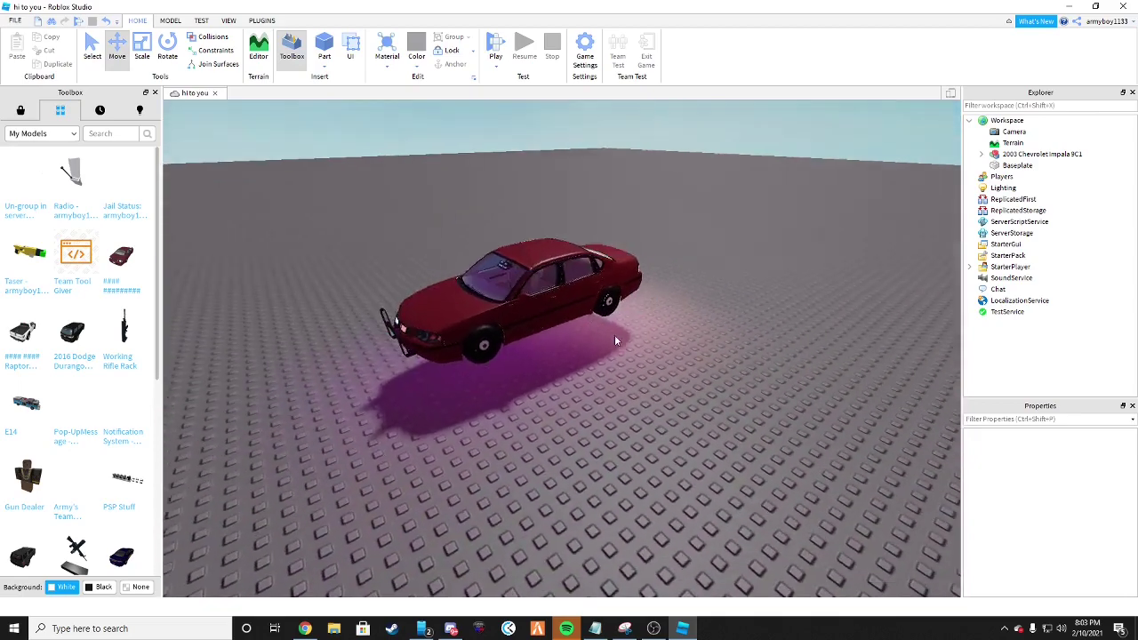
{"action": "right_click_drag", "start_coordinate": [584, 278], "coordinate": [598, 289]}
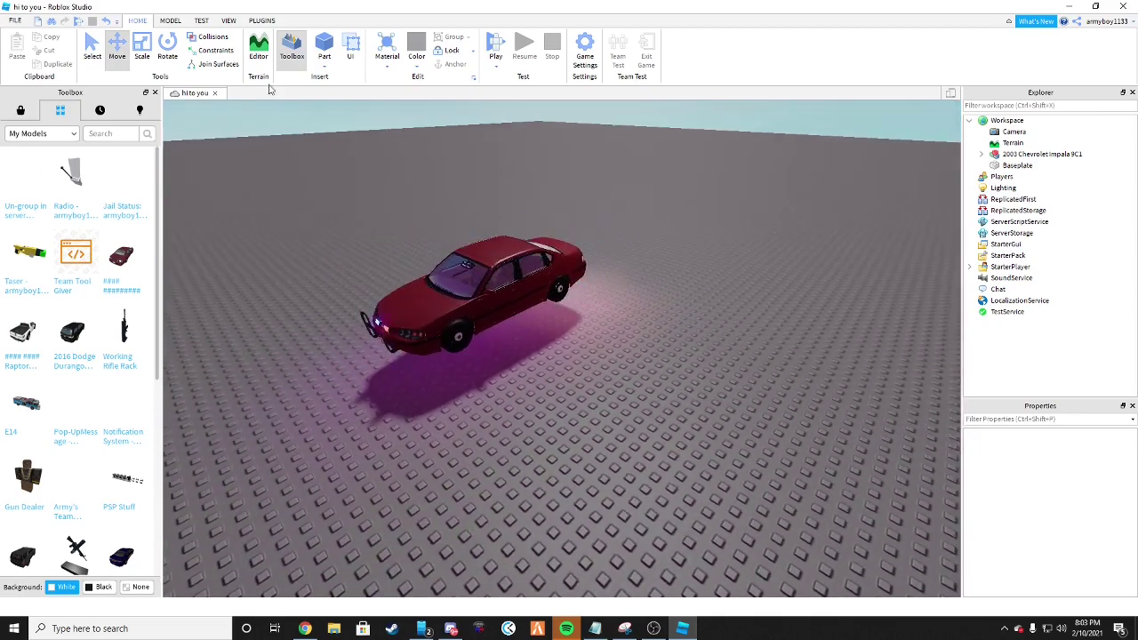
Add a spawn location and place it on the baseplate beside the Impala
{"action": "left_click", "coordinate": [170, 21]}
{"action": "scroll", "coordinate": [559, 263], "scroll_direction": "up", "scroll_amount": 5}
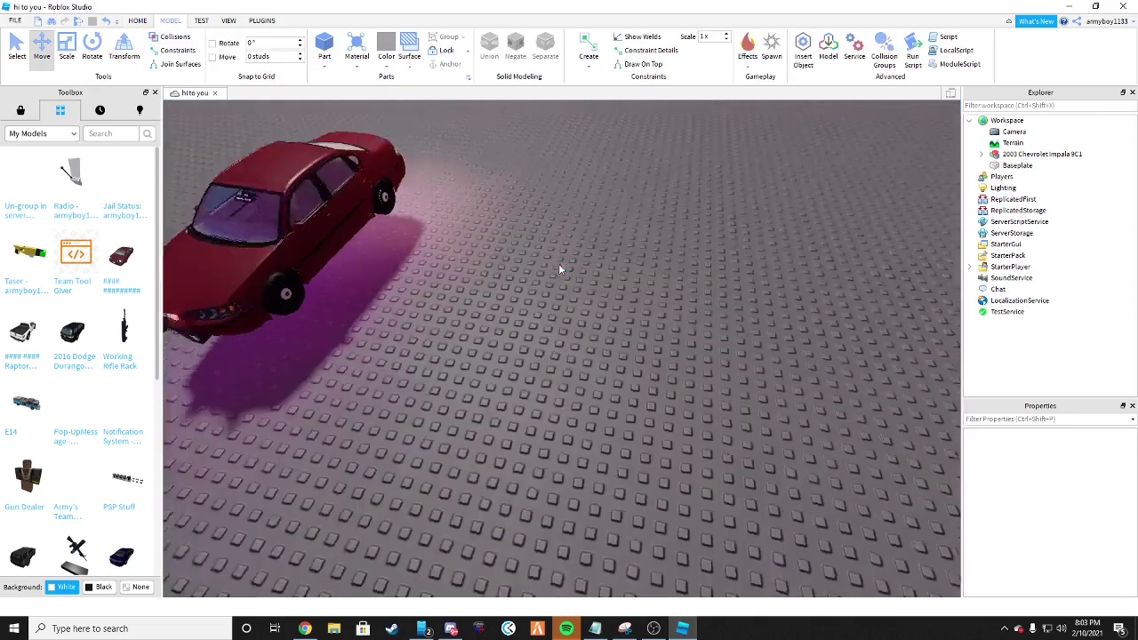
{"action": "left_click", "coordinate": [770, 55]}
{"action": "left_click_drag", "start_coordinate": [643, 280], "coordinate": [552, 233]}
{"action": "left_click", "coordinate": [732, 365]}
{"action": "right_click_drag", "start_coordinate": [732, 366], "coordinate": [658, 312]}
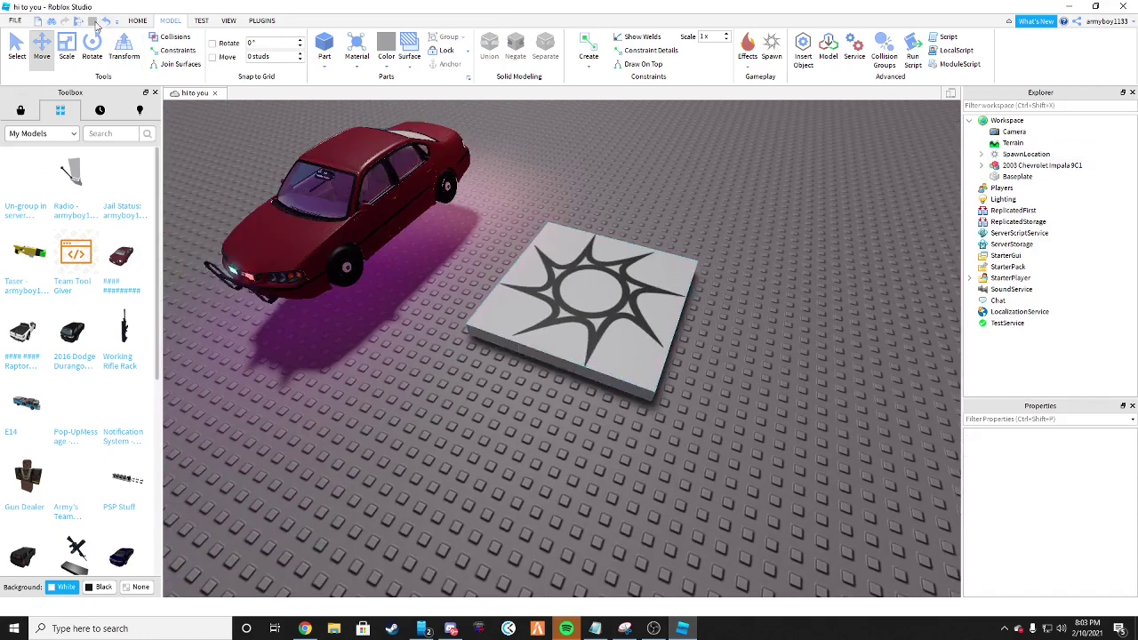
Playtest the place, get into the Impala, try its keyboard controls, view it from the side and stop the test
{"action": "left_click", "coordinate": [77, 21]}
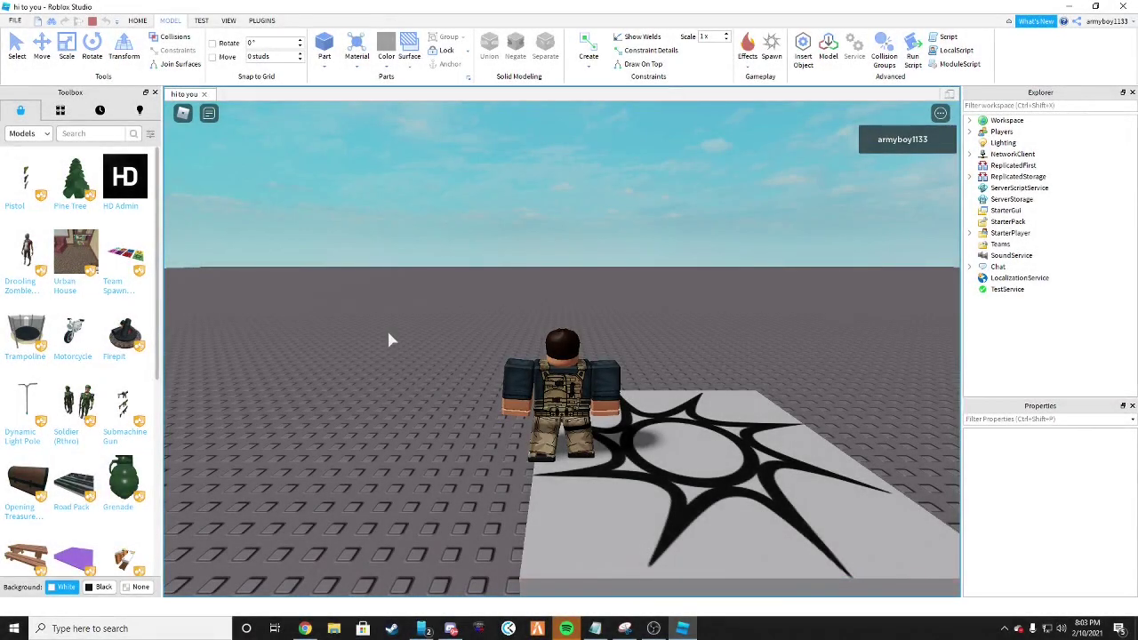
{"action": "key", "text": "w"}
{"action": "key", "text": "w"}
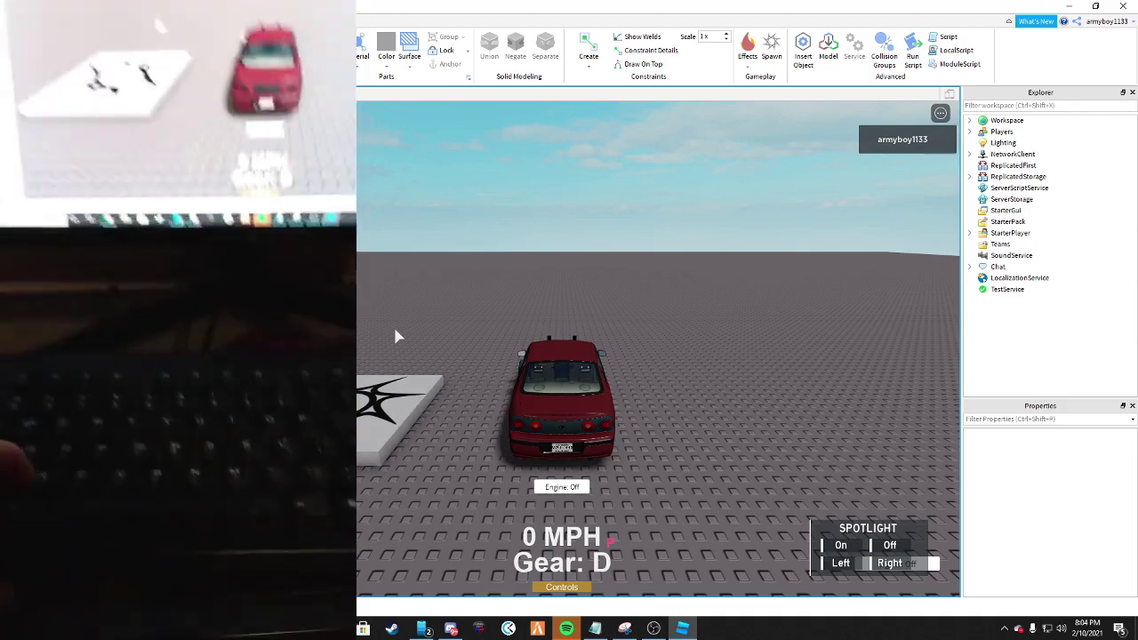
{"action": "key", "text": "z"}
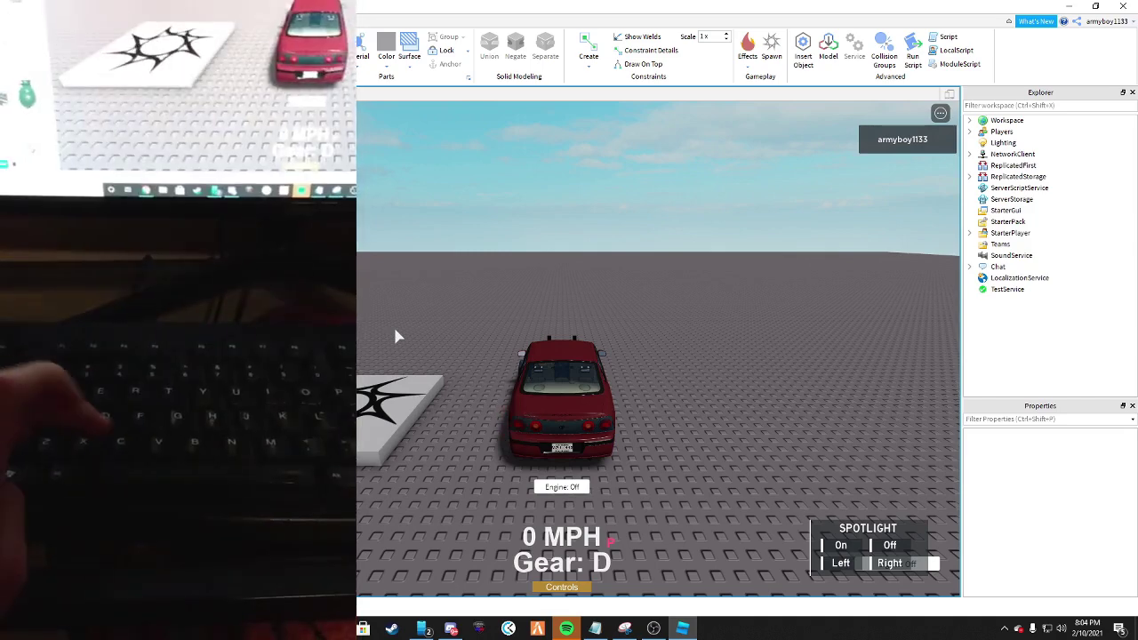
{"action": "key", "text": "c"}
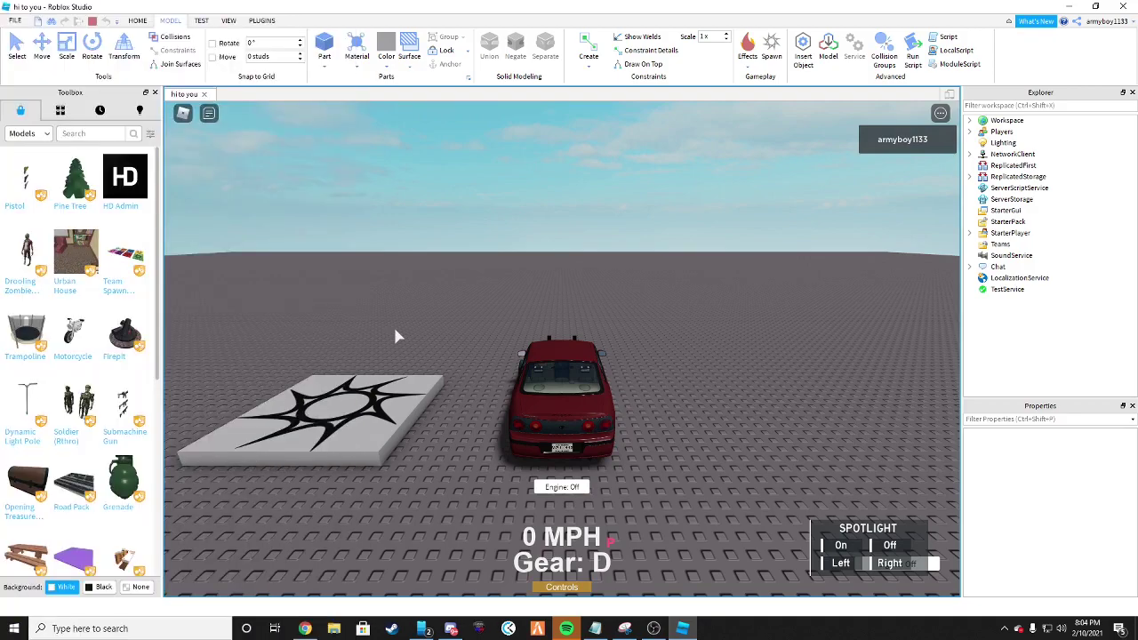
{"action": "right_click_drag", "start_coordinate": [350, 315], "coordinate": [365, 173]}
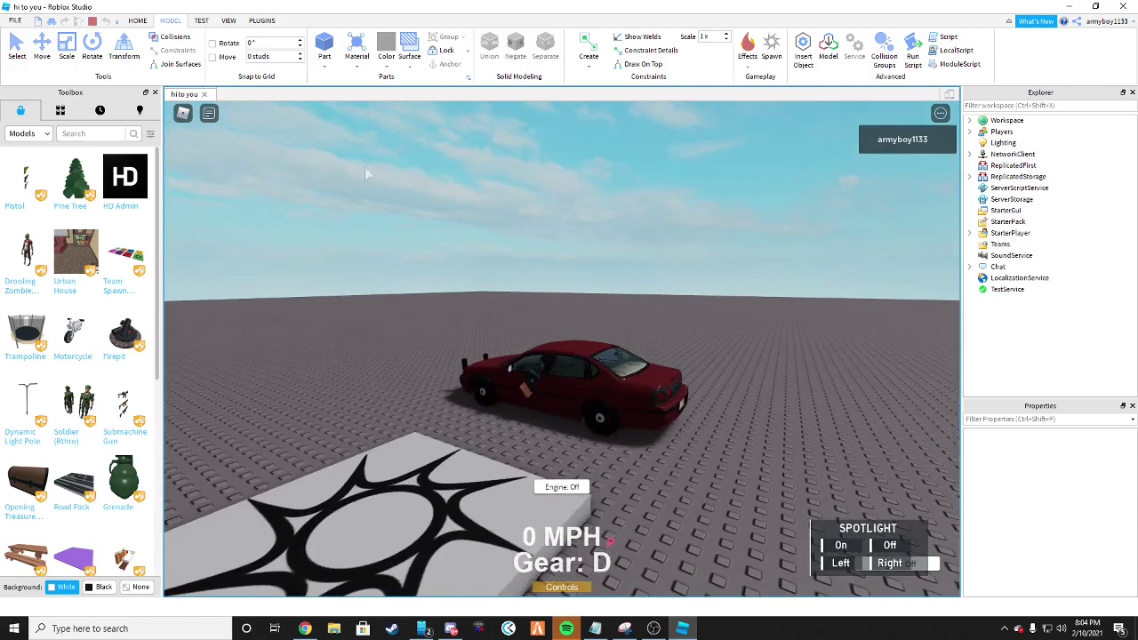
{"action": "left_click", "coordinate": [95, 23]}
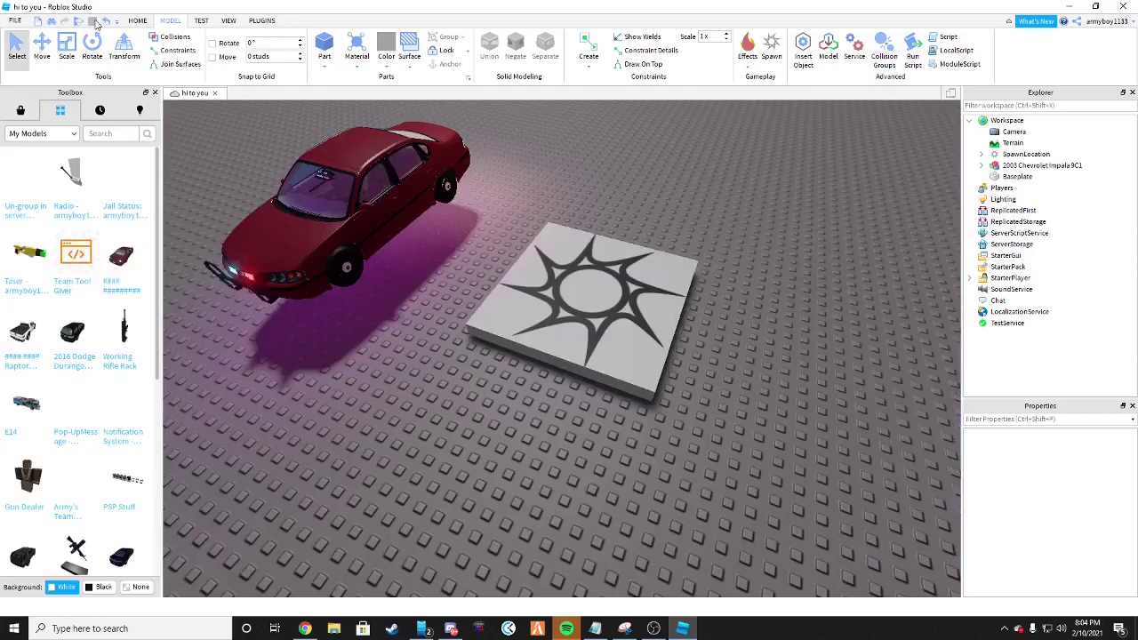
Select the Impala and expand its A-Chassis Tune module and Plugins folder in the model hierarchy
{"action": "left_click", "coordinate": [322, 196]}
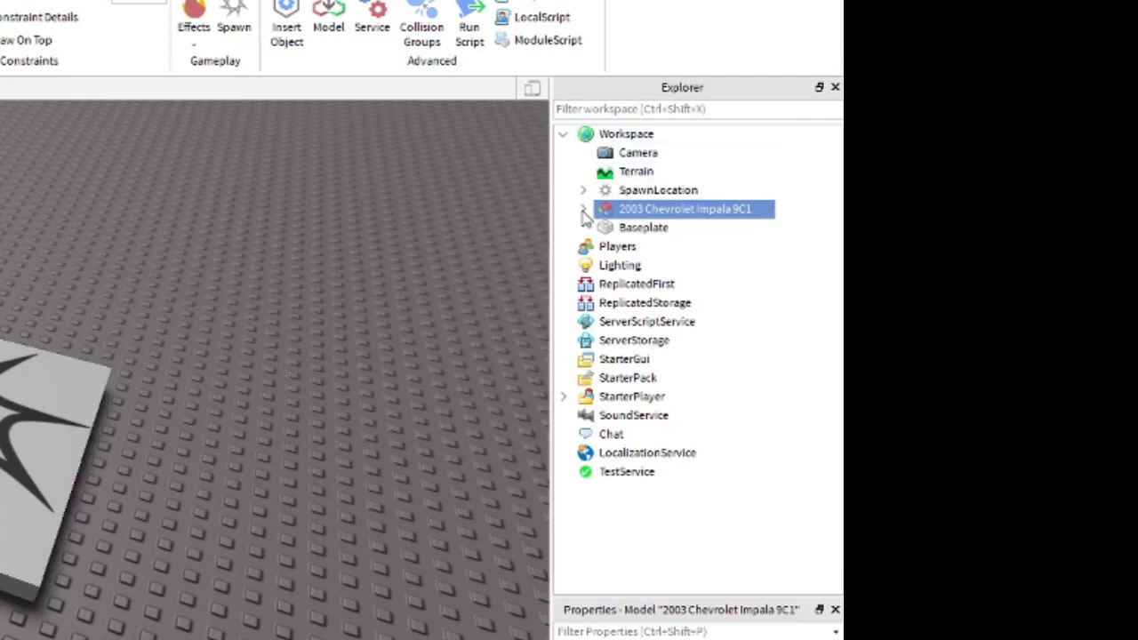
{"action": "left_click", "coordinate": [583, 210]}
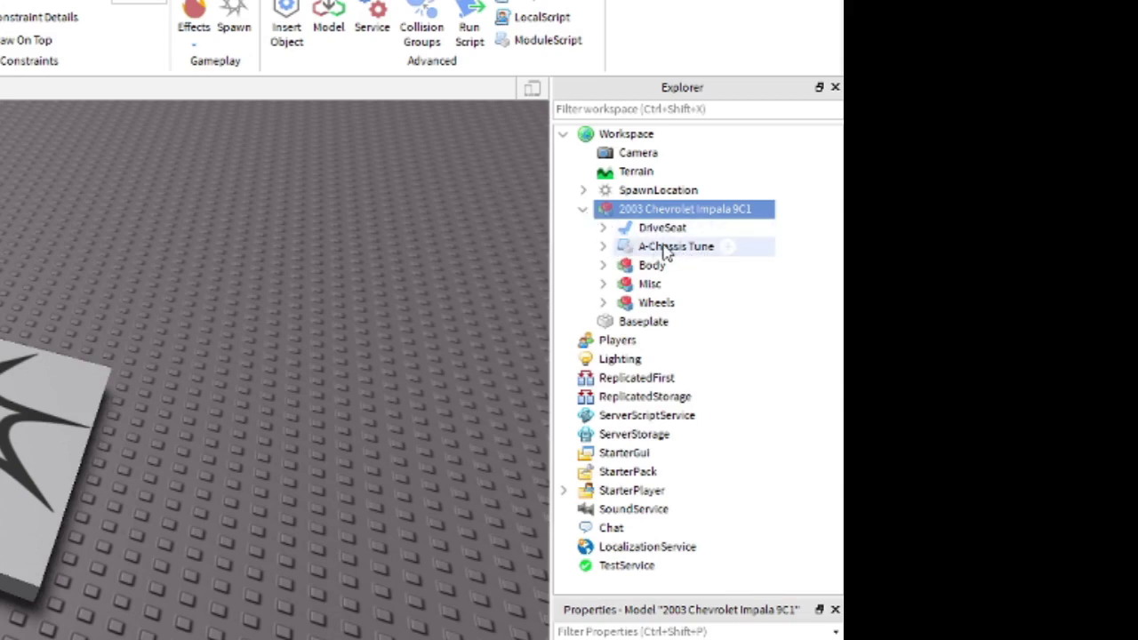
{"action": "left_click", "coordinate": [604, 247]}
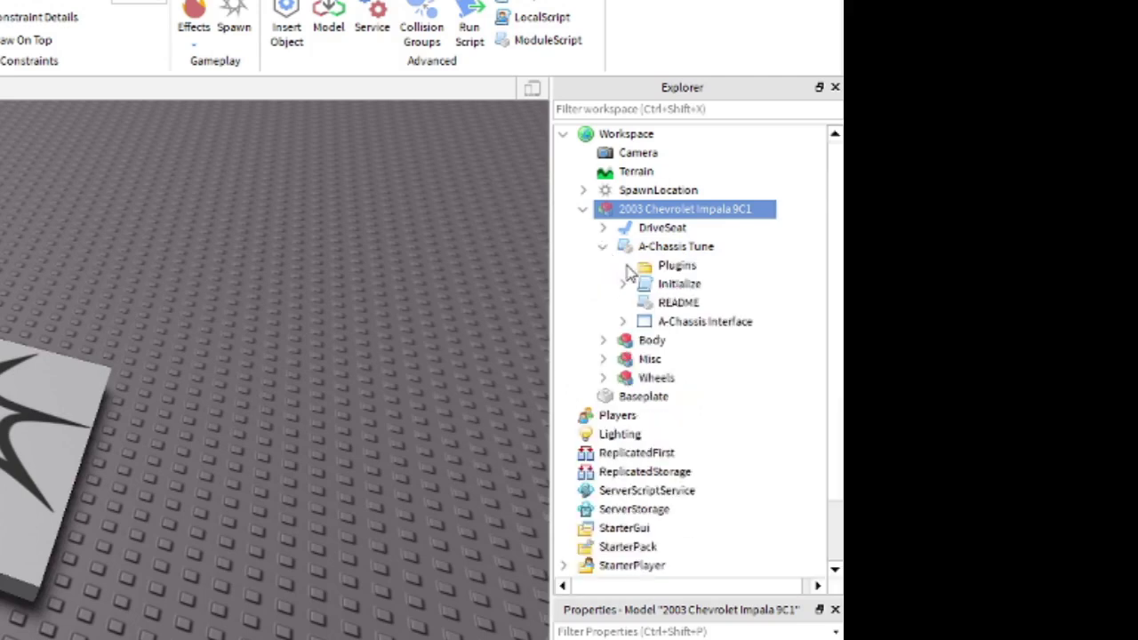
{"action": "left_click", "coordinate": [624, 267]}
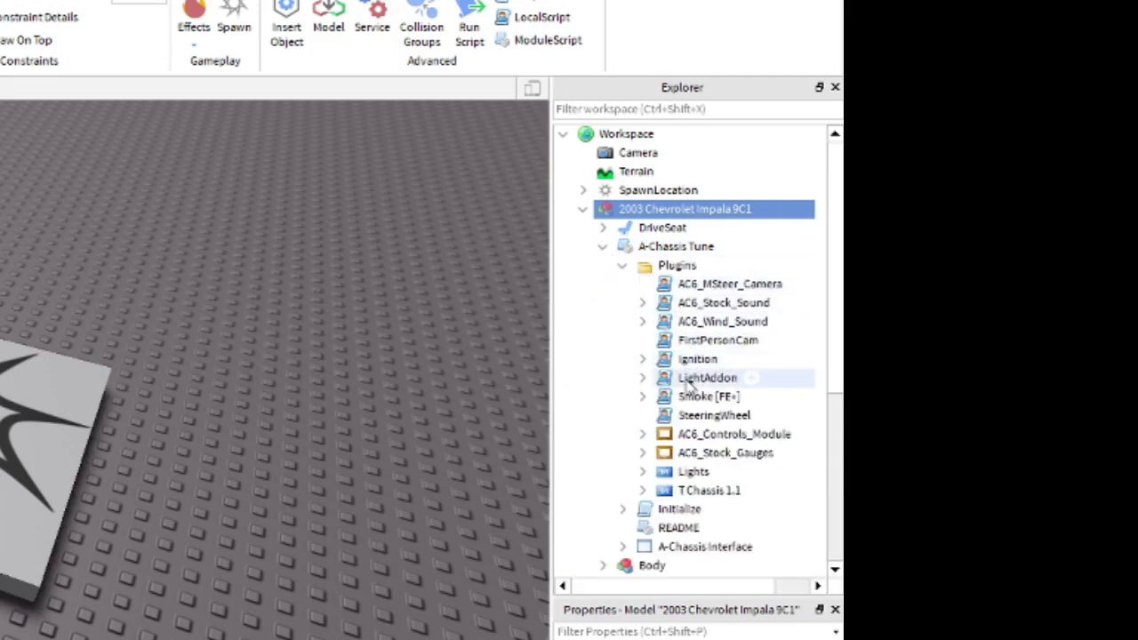
Open the LightAddon script, set the left blinker's key code to Q and add the comment "Left turn blinker" to that line
{"action": "double_click", "coordinate": [674, 381]}
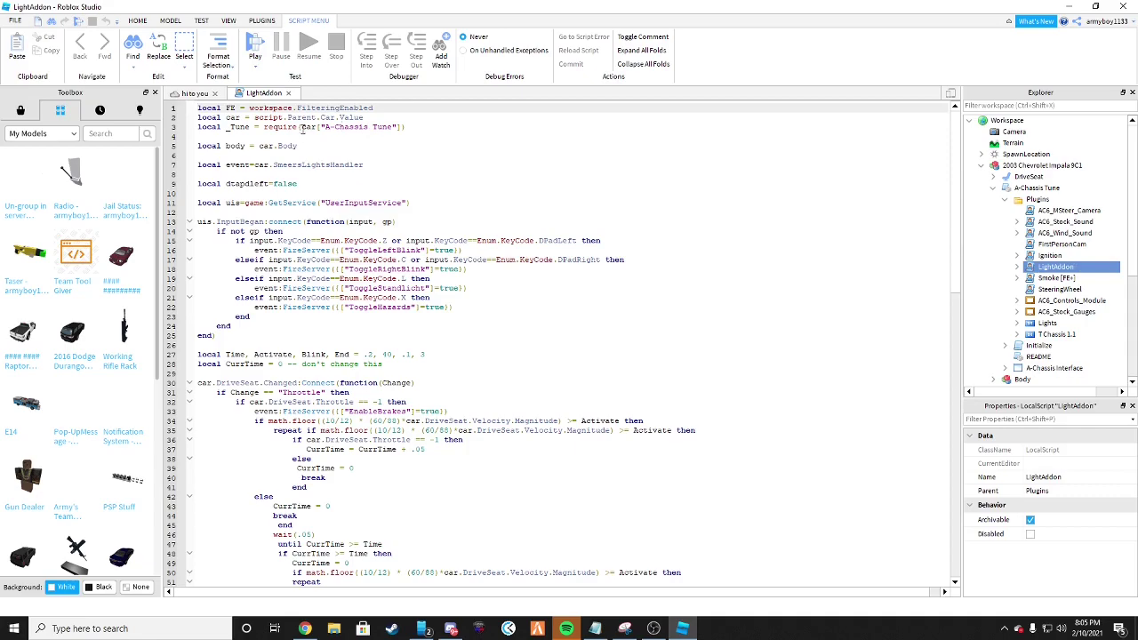
{"action": "left_click", "coordinate": [411, 240]}
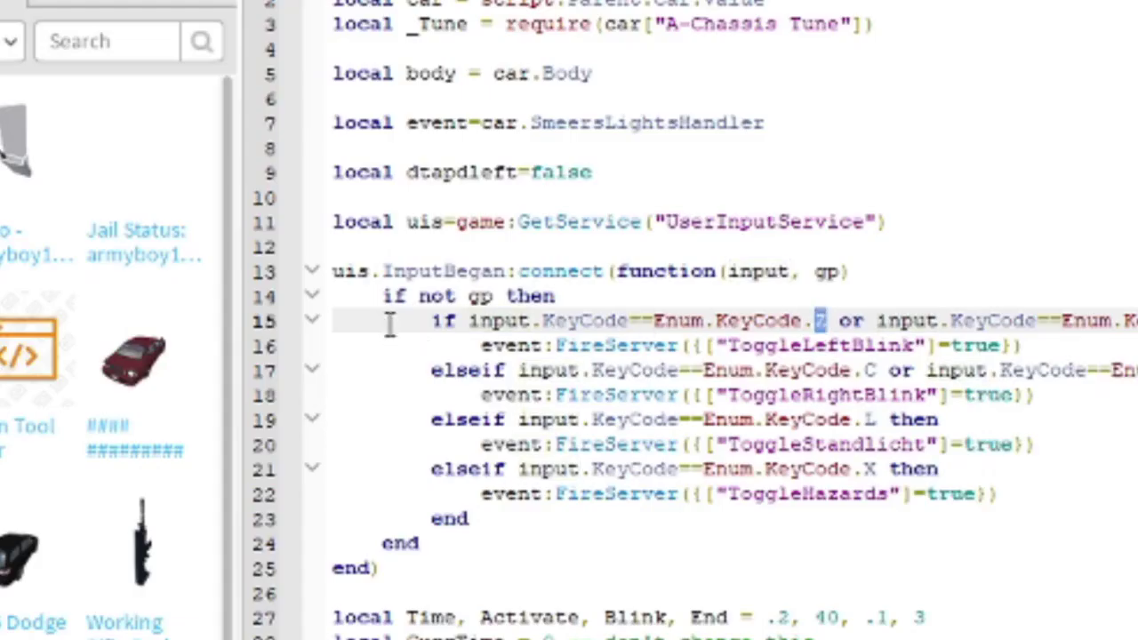
{"action": "left_click_drag", "start_coordinate": [219, 241], "coordinate": [326, 240]}
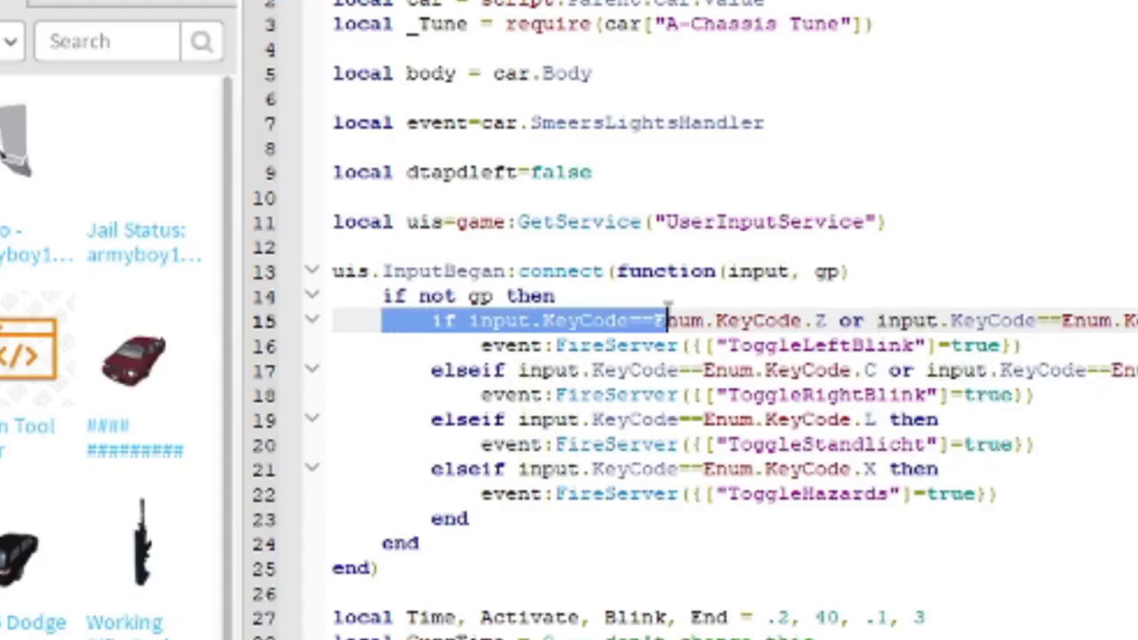
{"action": "left_click", "coordinate": [612, 320]}
{"action": "left_click", "coordinate": [666, 320]}
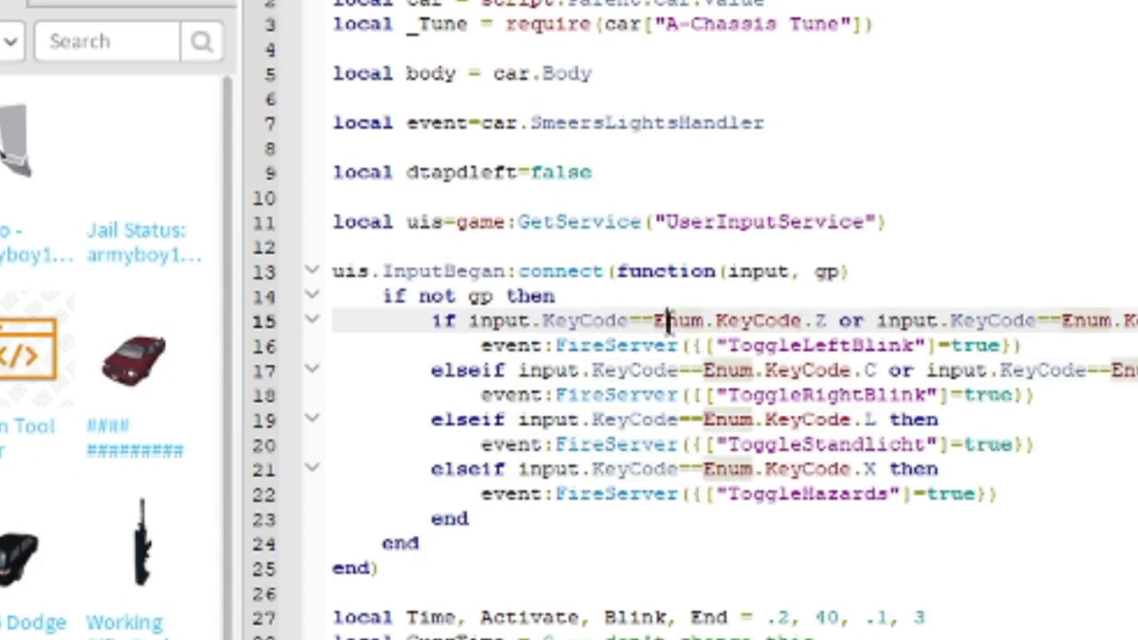
{"action": "double_click", "coordinate": [756, 320]}
{"action": "left_click", "coordinate": [816, 320]}
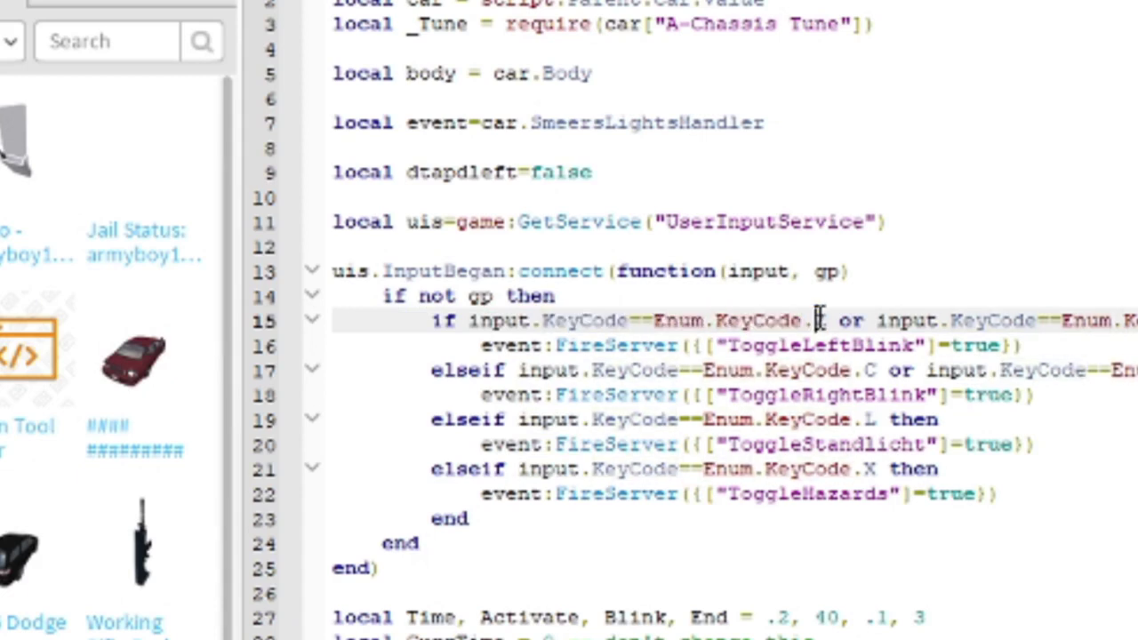
{"action": "double_click", "coordinate": [820, 320]}
{"action": "type", "text": "Q"}
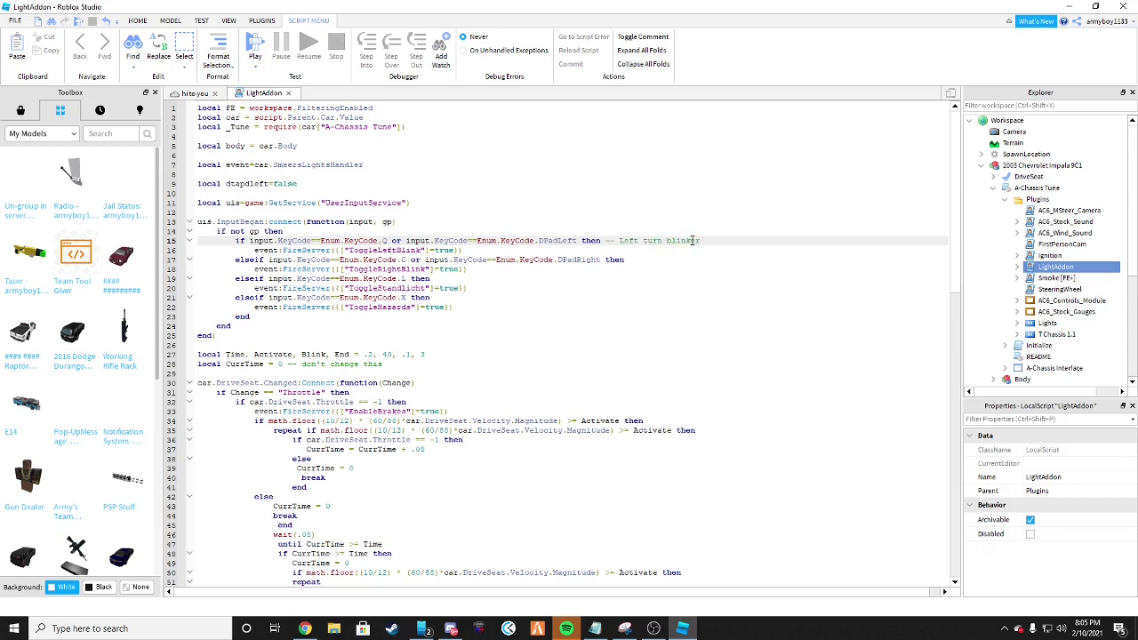
{"action": "left_click", "coordinate": [576, 246]}
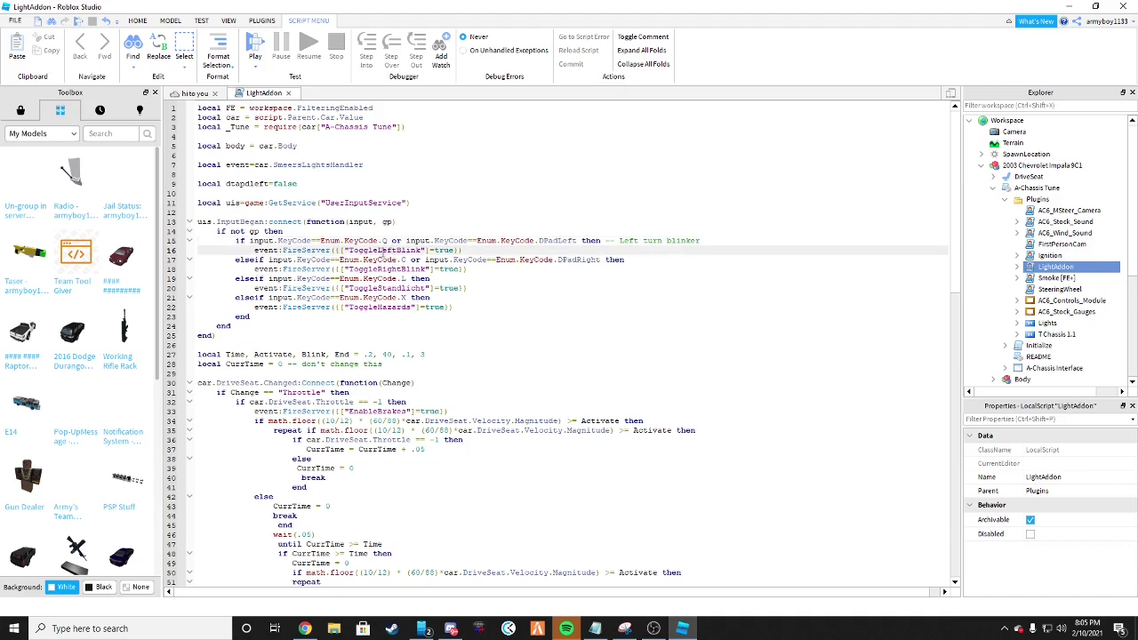
Set the right blinker's key code to E and add the comment "Rigt turn blinker" to that line
{"action": "double_click", "coordinate": [356, 251]}
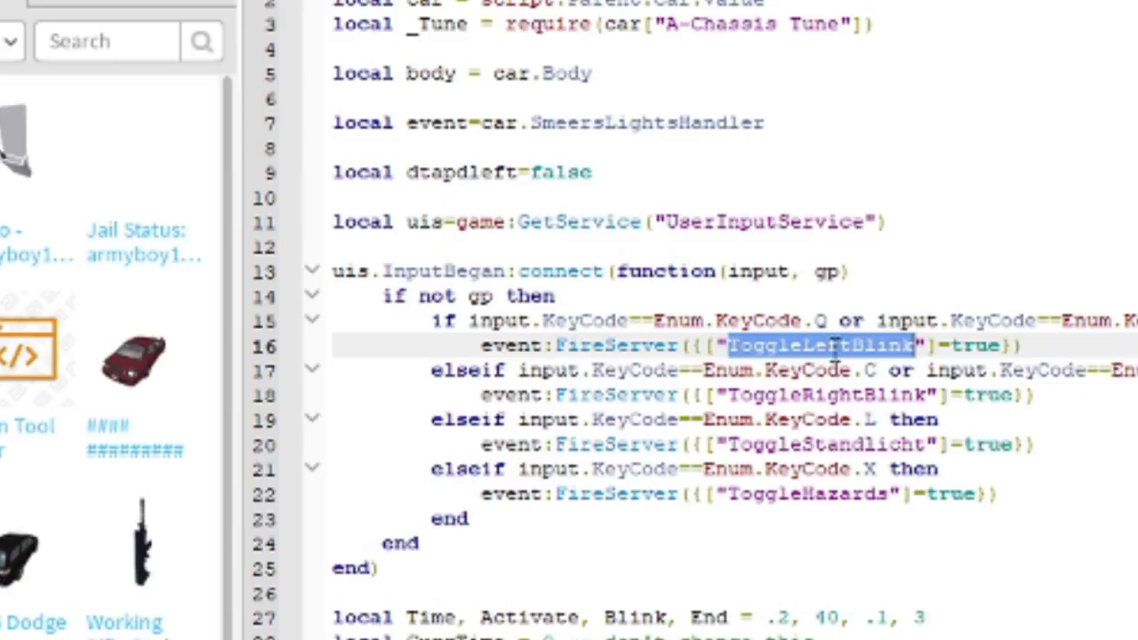
{"action": "double_click", "coordinate": [819, 321]}
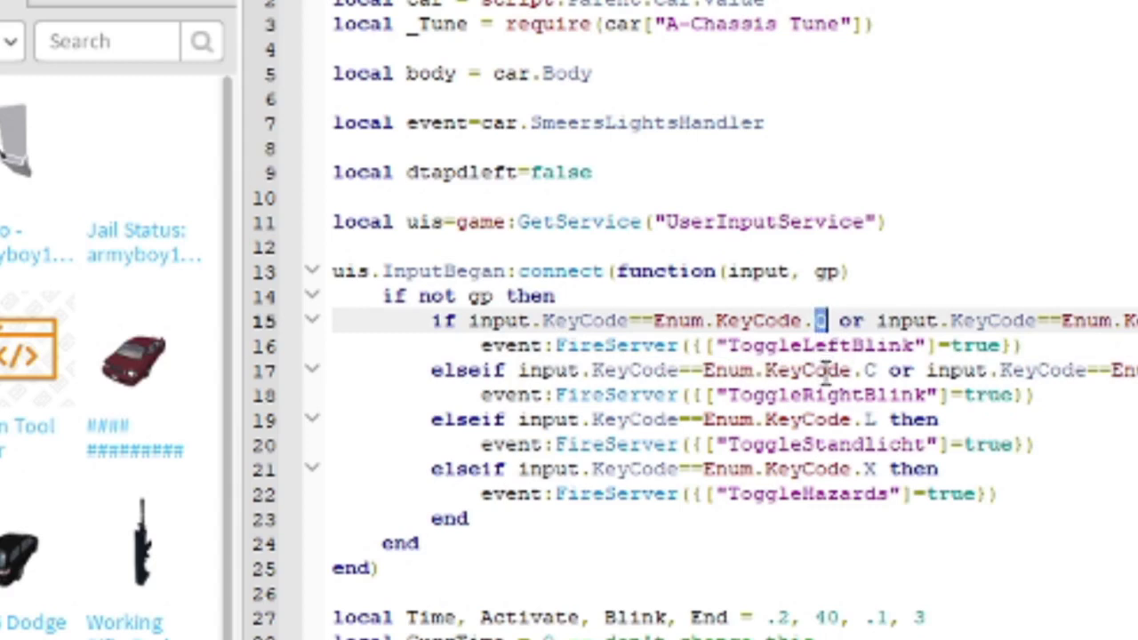
{"action": "double_click", "coordinate": [869, 370]}
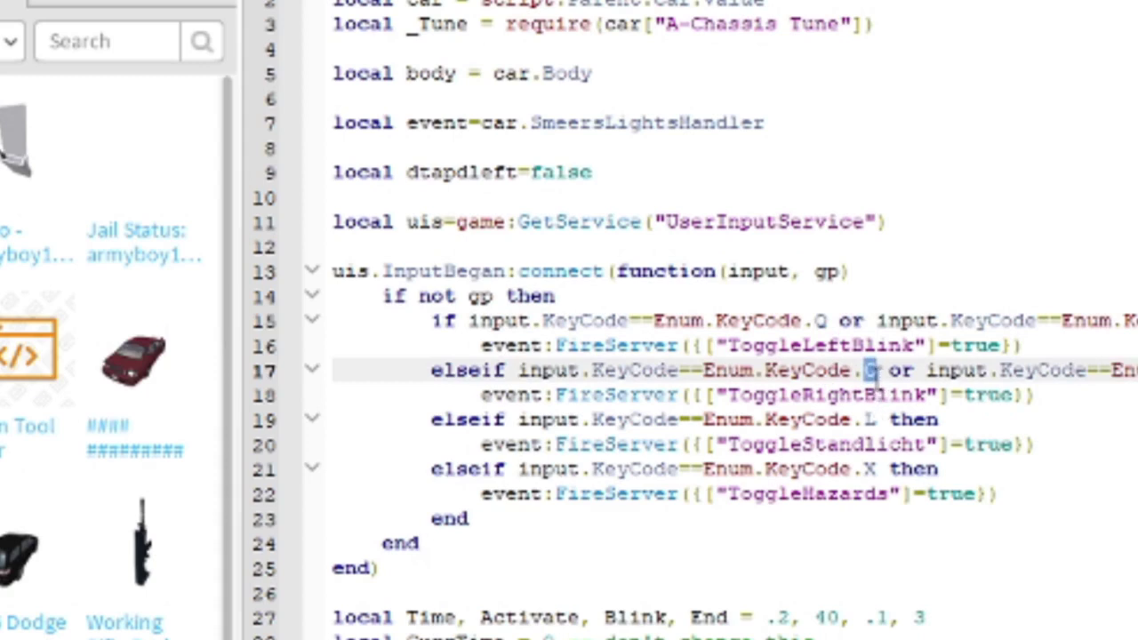
{"action": "type", "text": "E"}
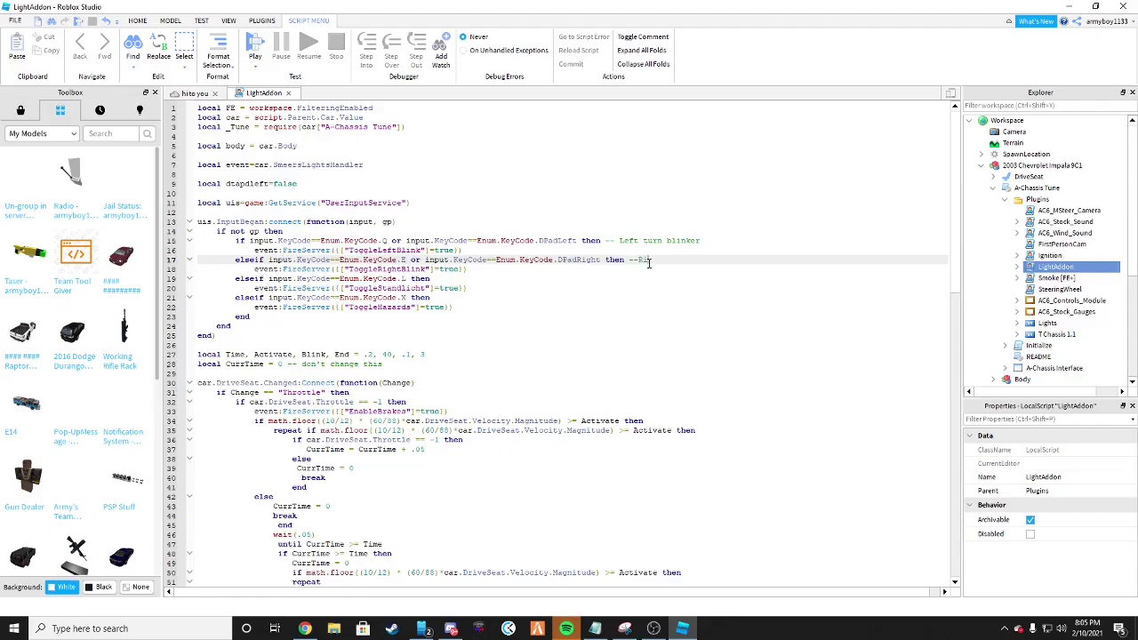
{"action": "type", "text": "t turn blinker"}
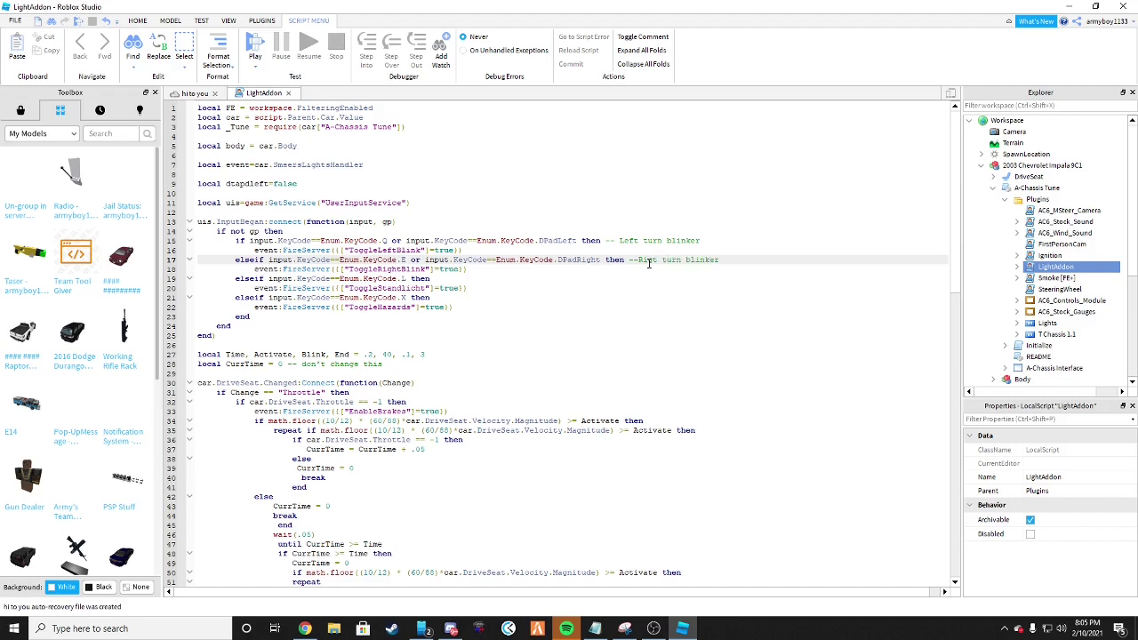
{"action": "left_click", "coordinate": [613, 306]}
{"action": "left_click", "coordinate": [218, 259]}
{"action": "left_click", "coordinate": [370, 241]}
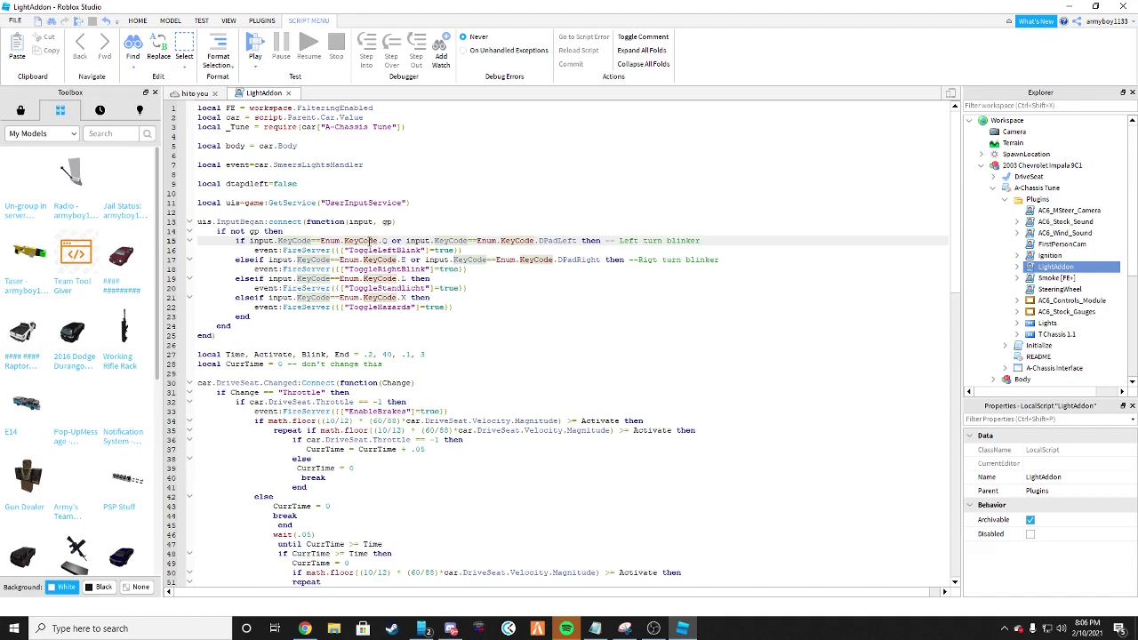
Close the LightAddon script, start a playtest, get into the Impala and try its left turn blinker
{"action": "left_click", "coordinate": [292, 93]}
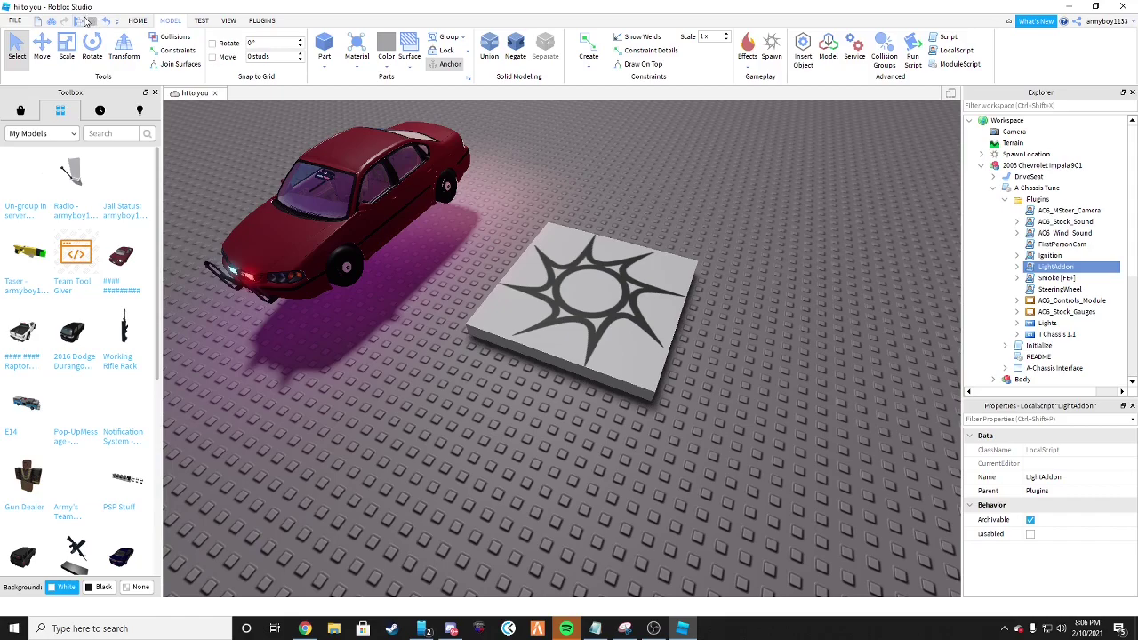
{"action": "left_click", "coordinate": [86, 20]}
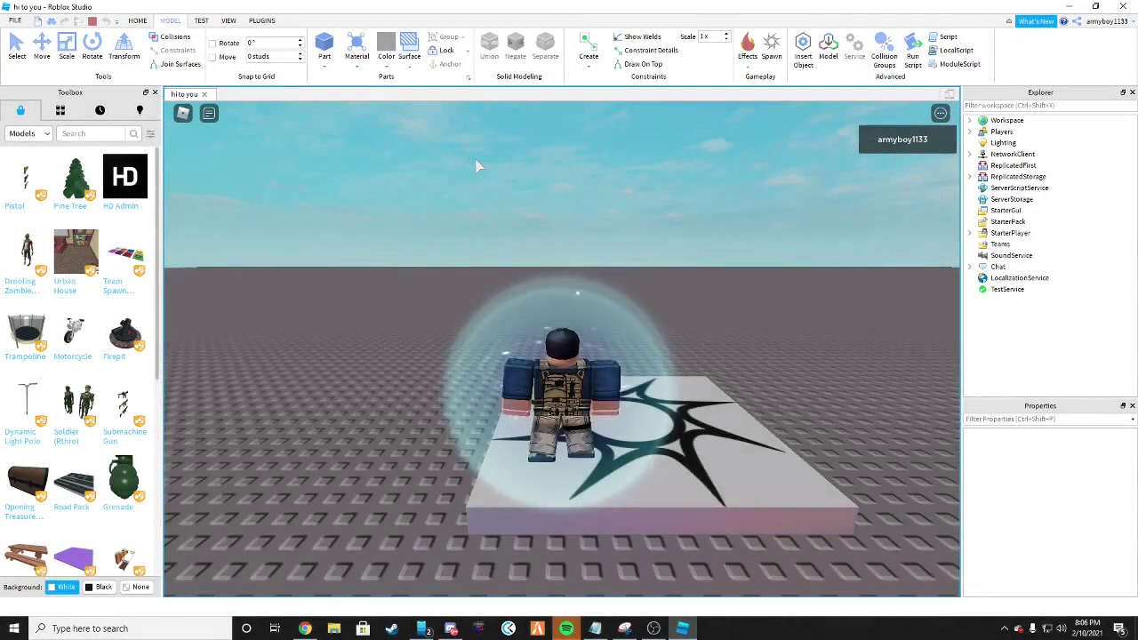
{"action": "key", "text": "Right"}
{"action": "key", "text": "w"}
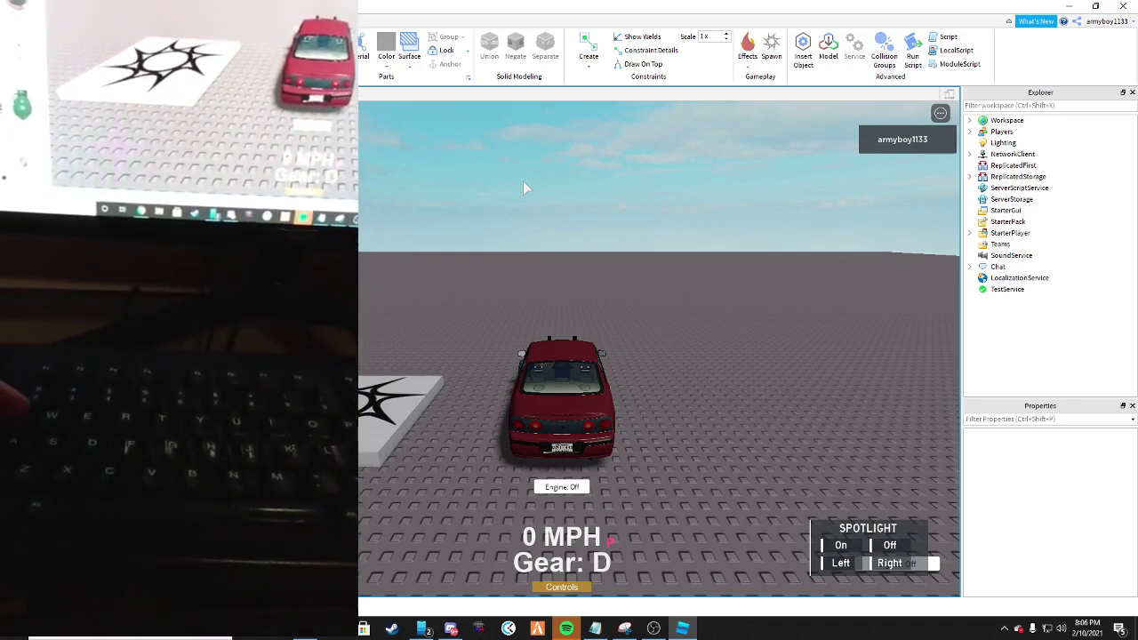
{"action": "key", "text": "q"}
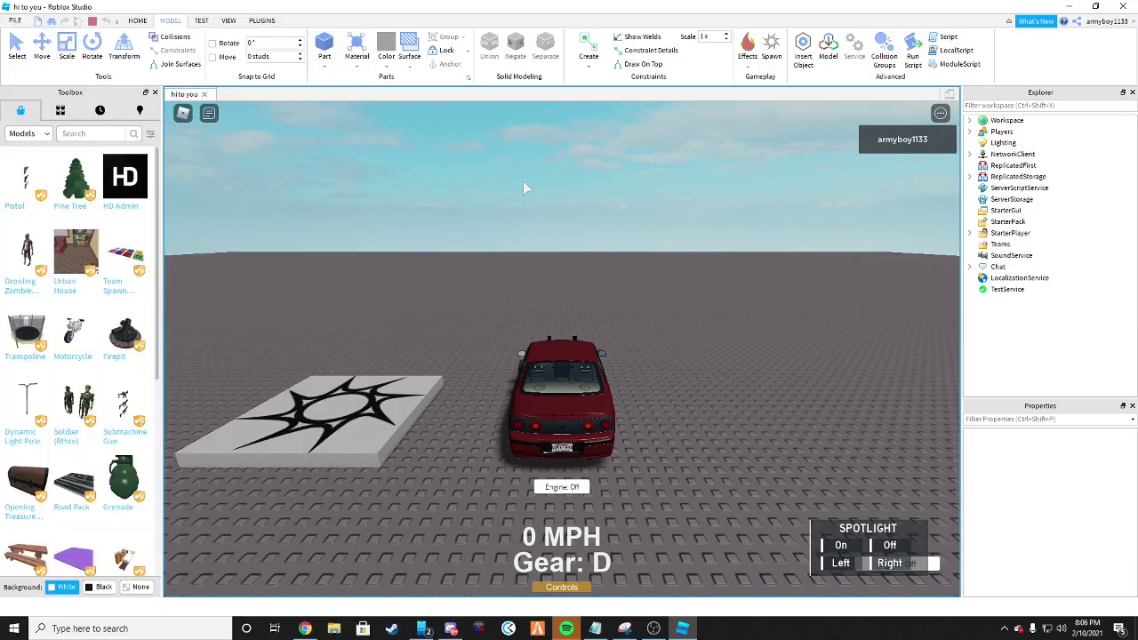
Drive the Impala forward away from the spawn pad and loop around the baseplate, mostly turning left, viewing the car from several sides
{"action": "key", "text": "w"}
{"action": "key", "text": "a"}
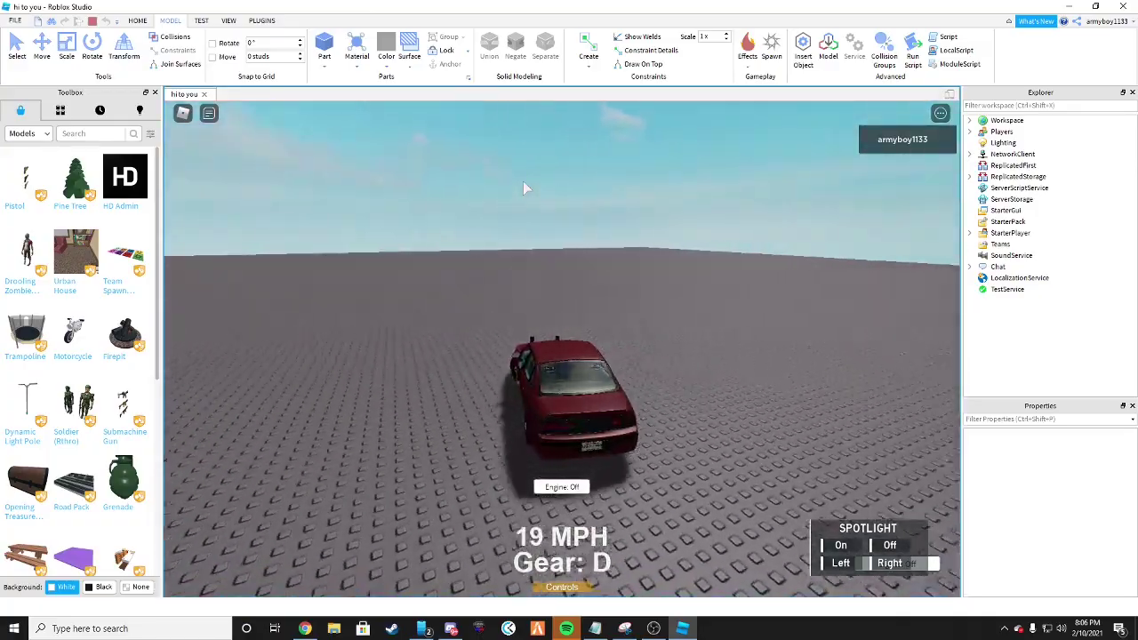
{"action": "right_click_drag", "start_coordinate": [494, 189], "coordinate": [492, 187]}
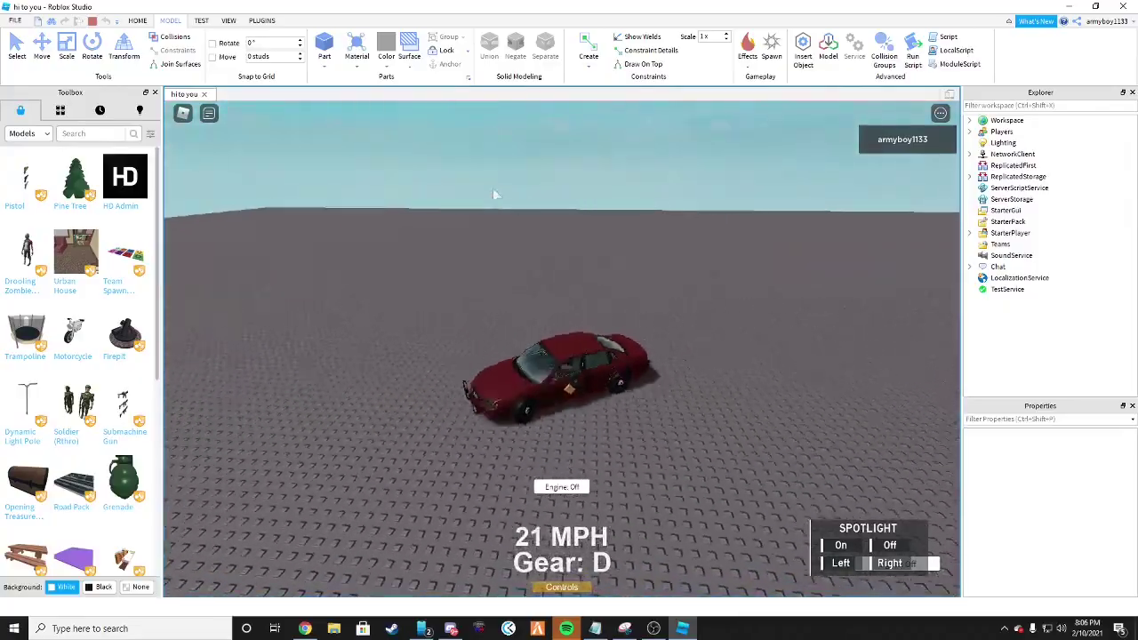
{"action": "key", "text": "a"}
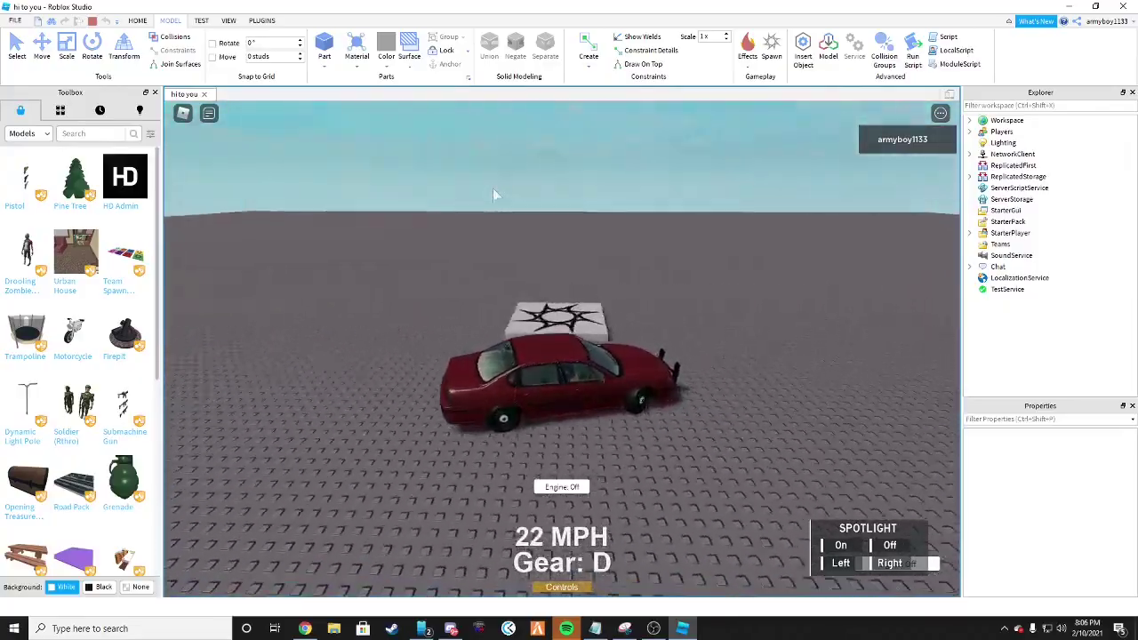
{"action": "key", "text": "w"}
{"action": "key", "text": "a"}
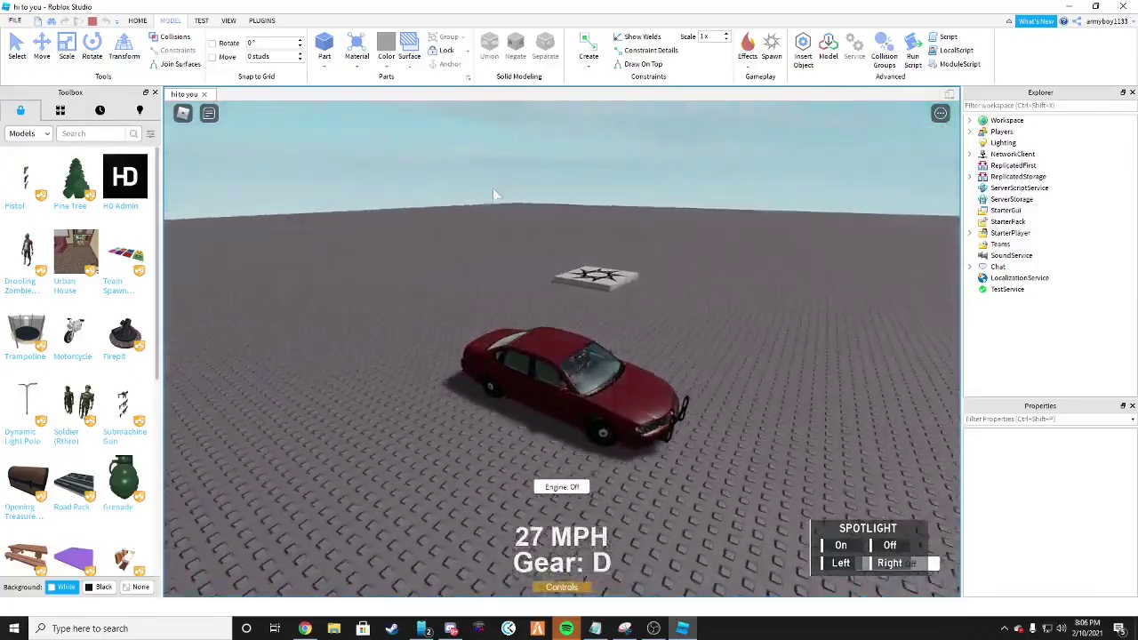
{"action": "key", "text": "w"}
{"action": "key", "text": "d"}
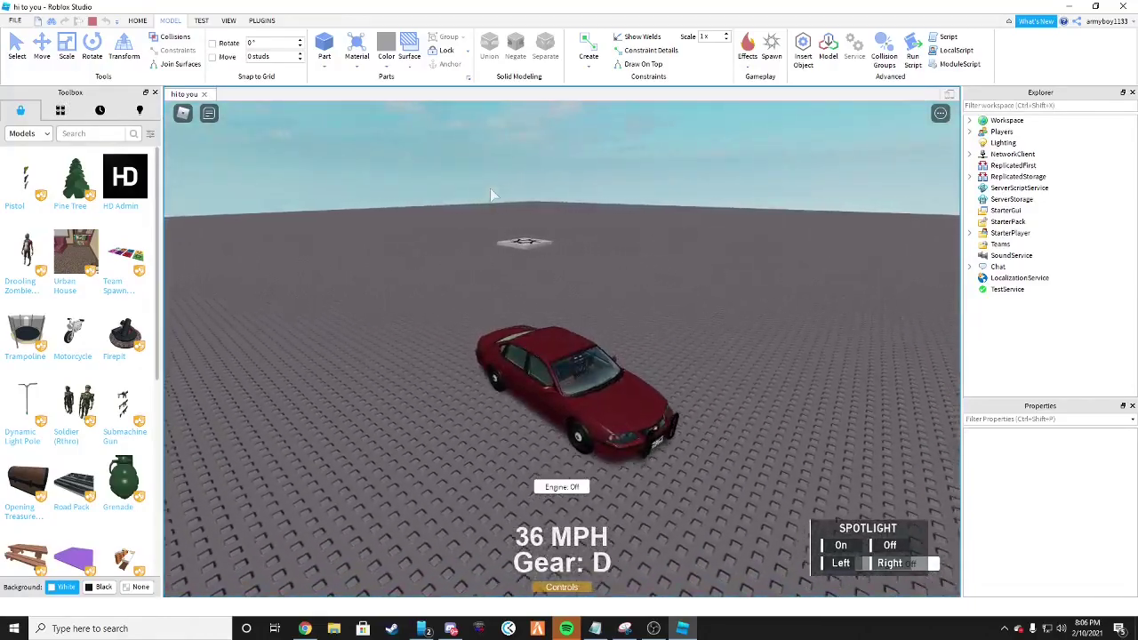
{"action": "key", "text": "w"}
{"action": "key", "text": "a"}
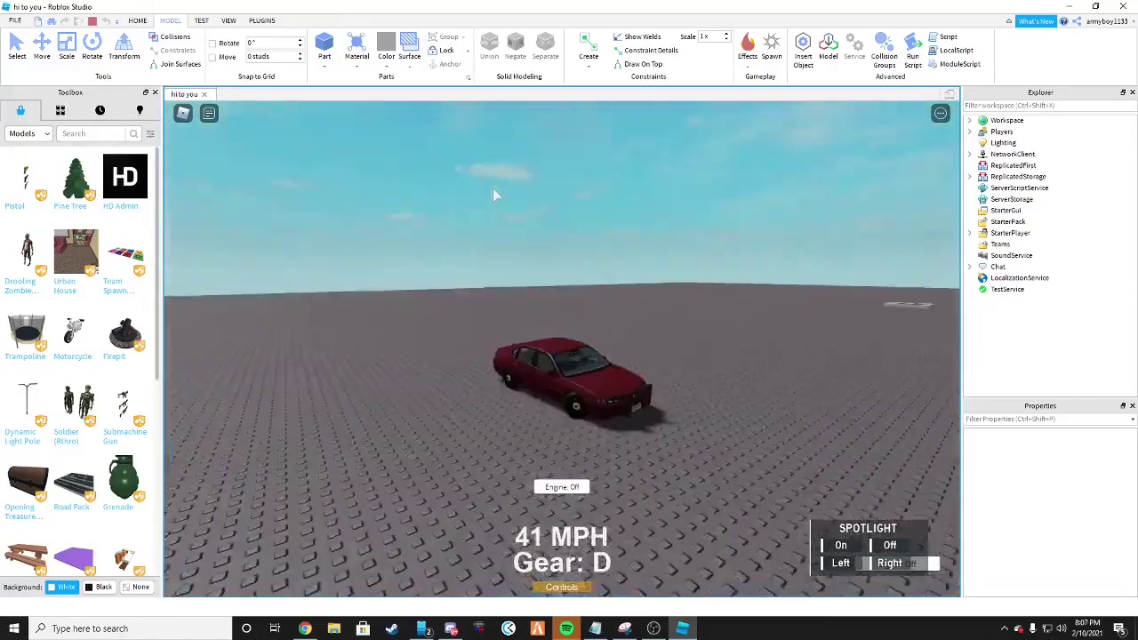
{"action": "key", "text": "w"}
{"action": "key", "text": "a"}
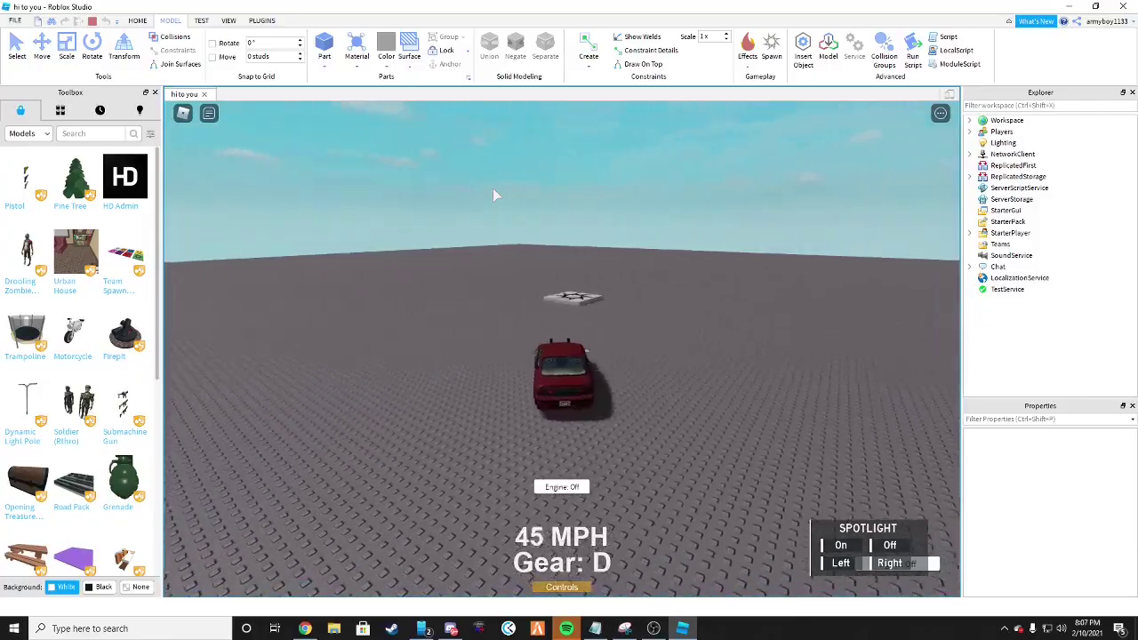
Test the Impala's steering with alternating right and left turns while driving around and past the spawn pad
{"action": "key", "text": "w"}
{"action": "key", "text": "d"}
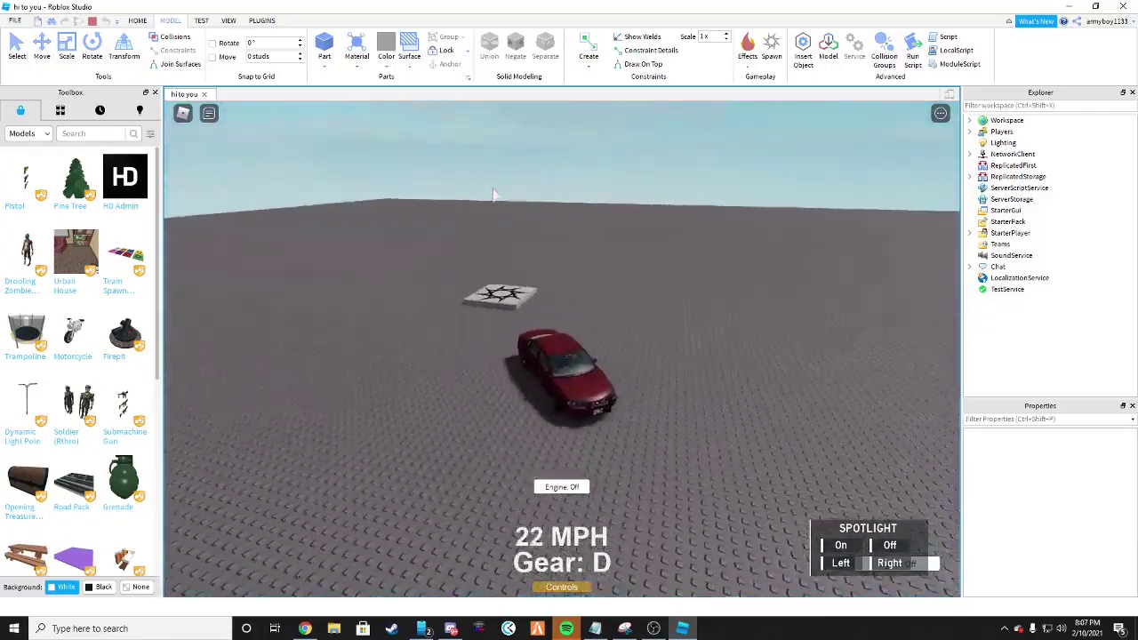
{"action": "key", "text": "w"}
{"action": "key", "text": "d"}
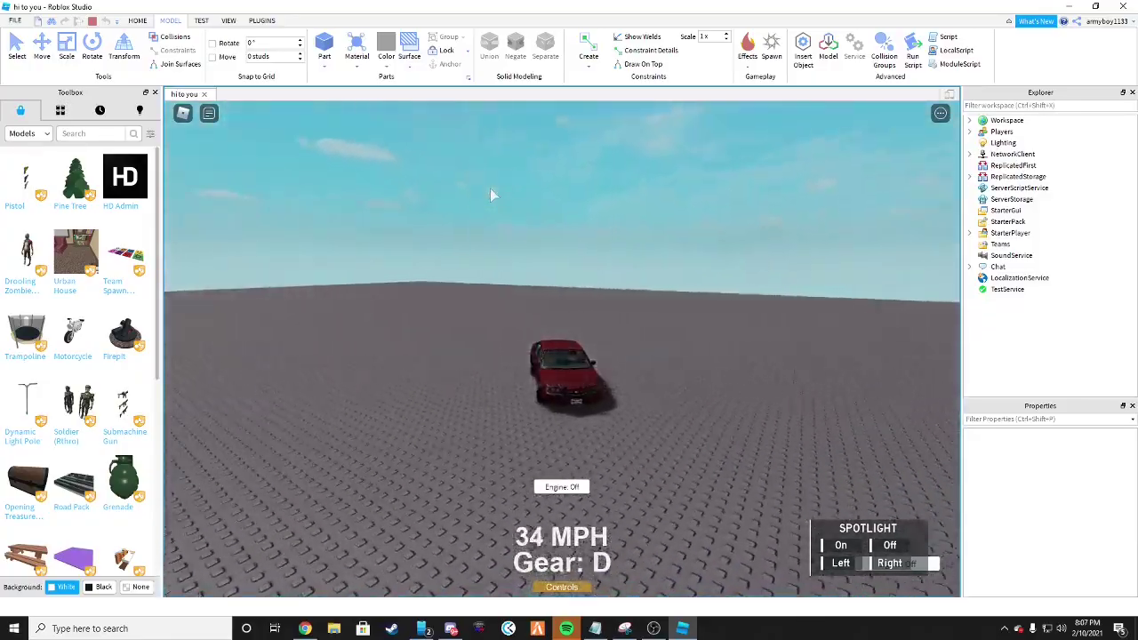
{"action": "key", "text": "w"}
{"action": "key", "text": "a"}
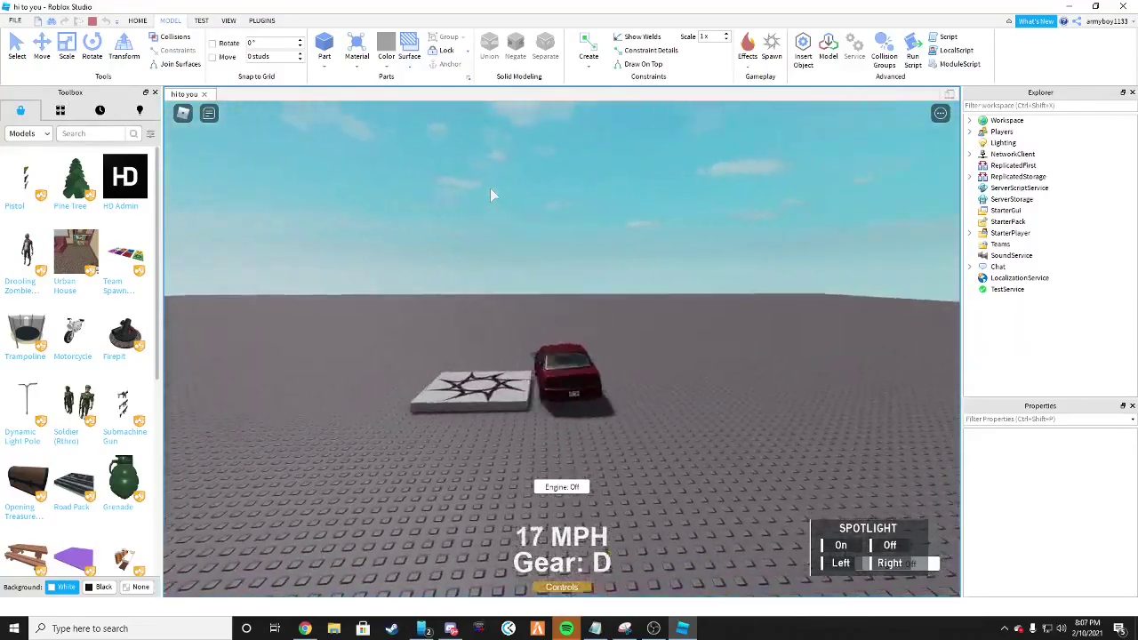
{"action": "key", "text": "w"}
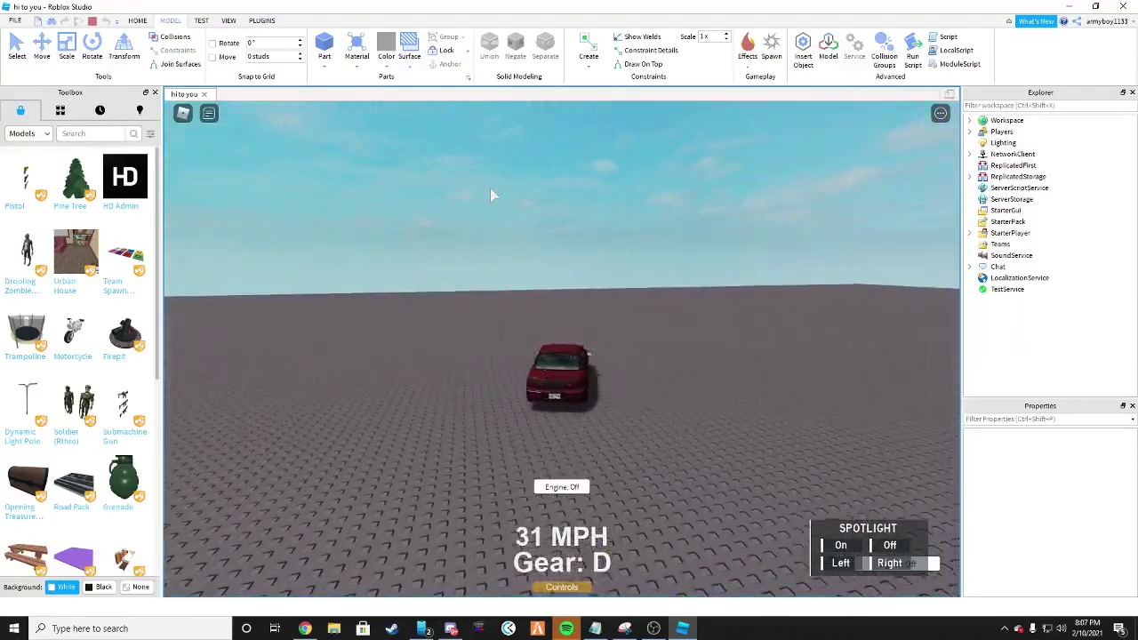
{"action": "key", "text": "w"}
{"action": "key", "text": "d"}
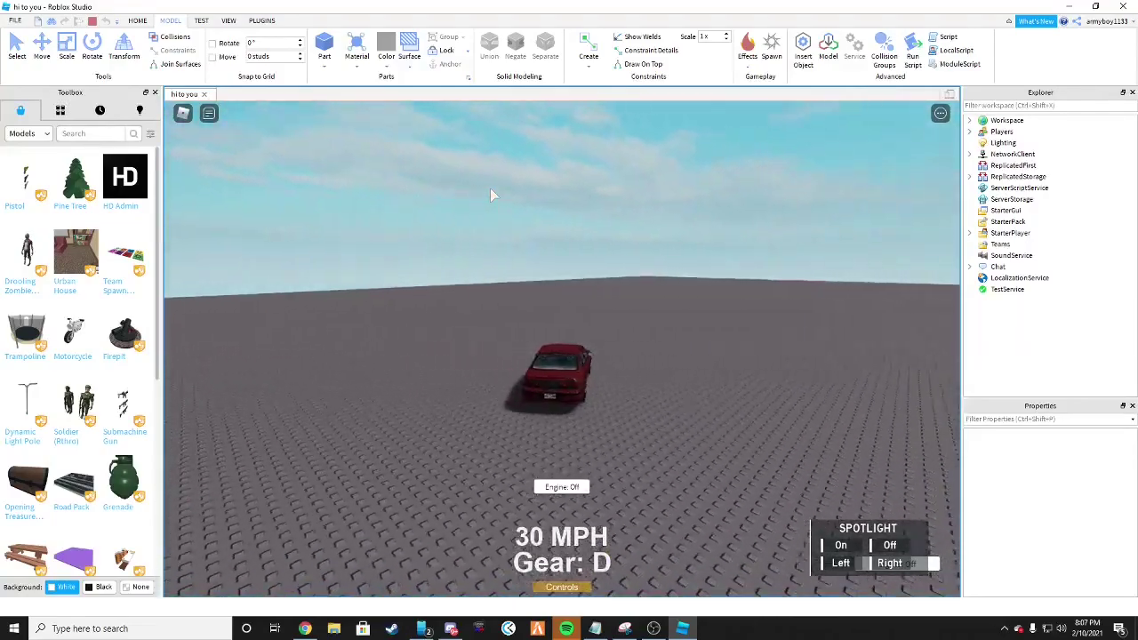
{"action": "key", "text": "d"}
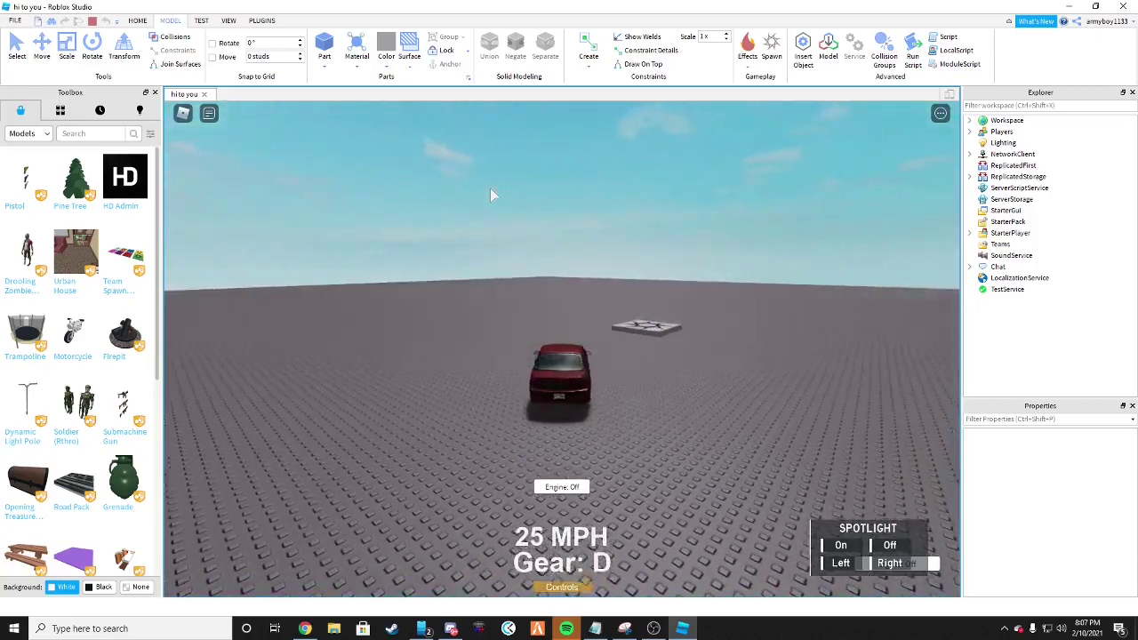
Test the Impala's braking and acceleration by repeatedly slowing down and speeding up, with left turns near the spawn pad
{"action": "key", "text": "s"}
{"action": "key", "text": "w"}
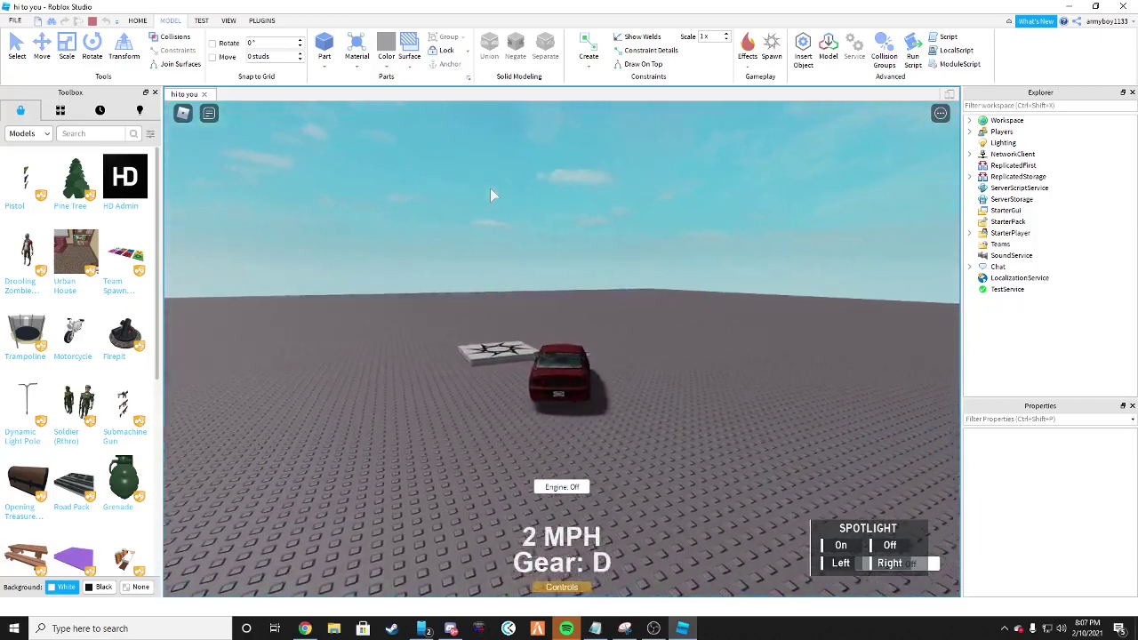
{"action": "key", "text": "w"}
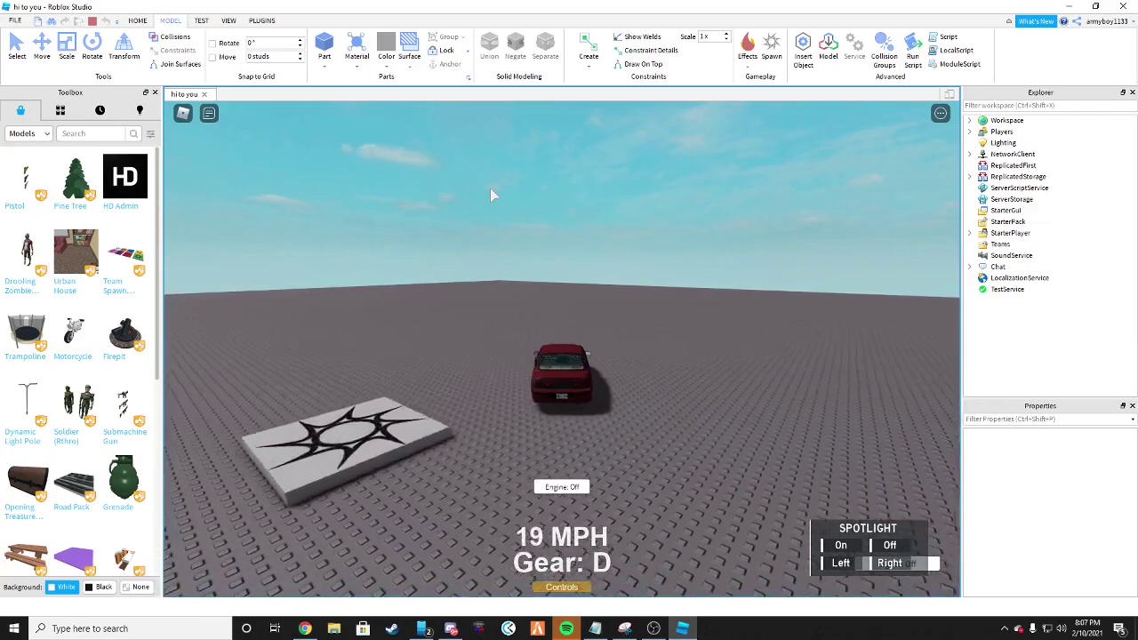
{"action": "key", "text": "w"}
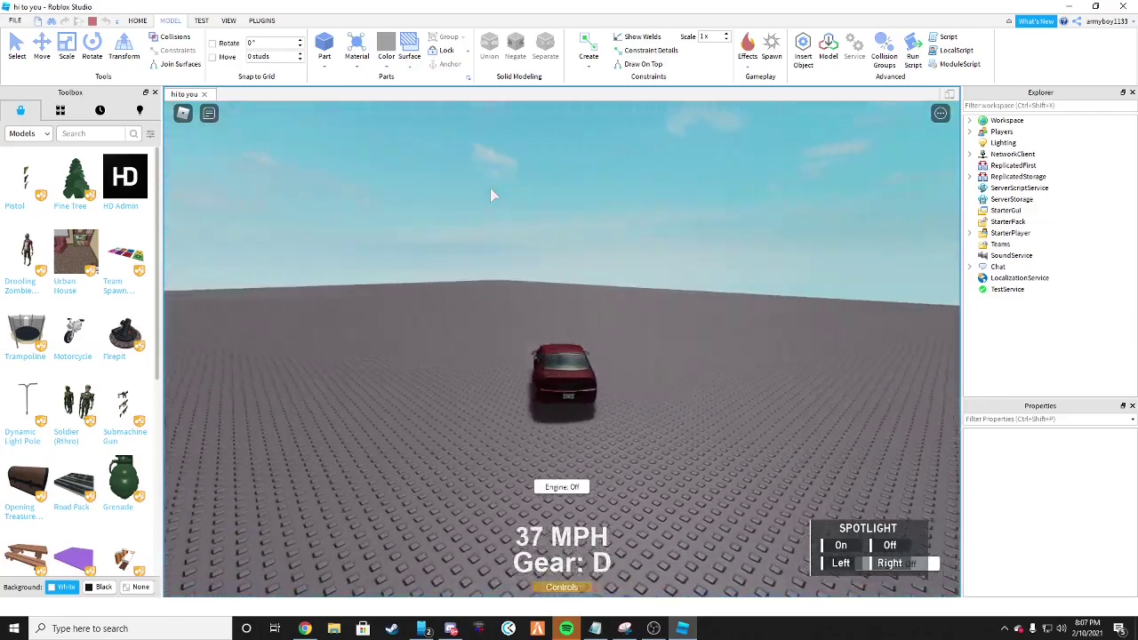
{"action": "key", "text": "w"}
{"action": "key", "text": "s"}
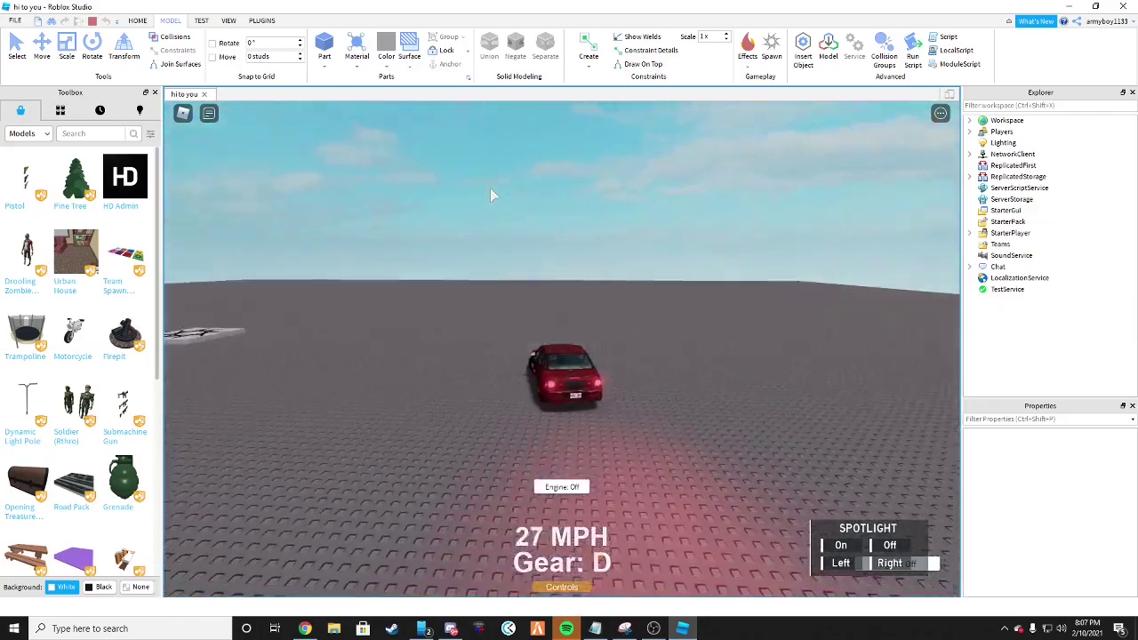
{"action": "key", "text": "a"}
{"action": "key", "text": "w"}
{"action": "key", "text": "a"}
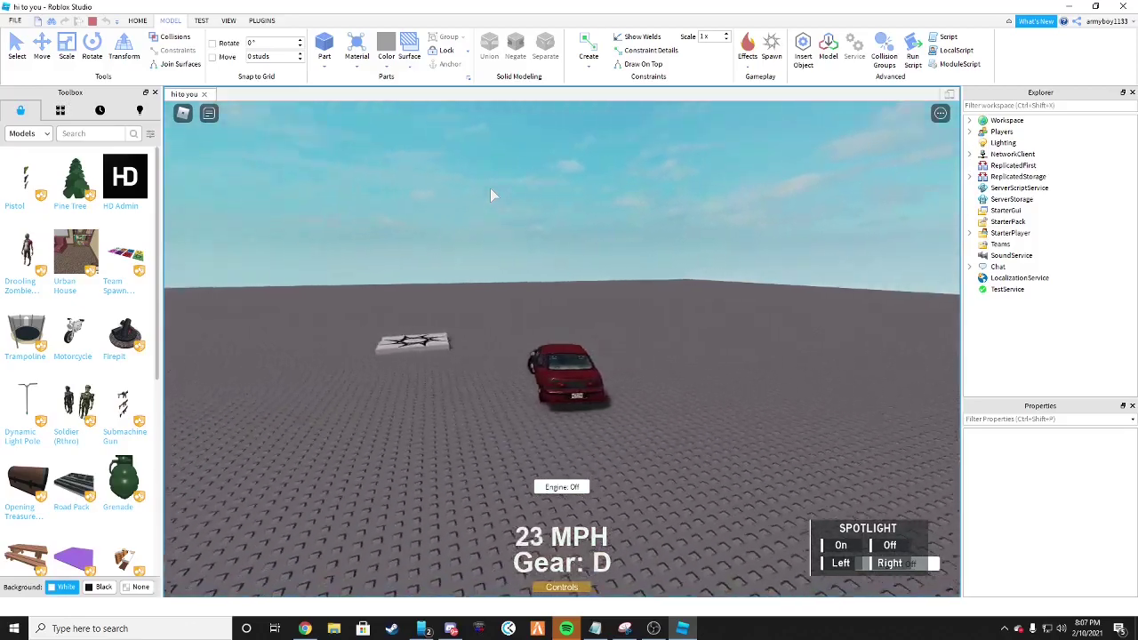
{"action": "key", "text": "w"}
{"action": "key", "text": "s"}
{"action": "key", "text": "a"}
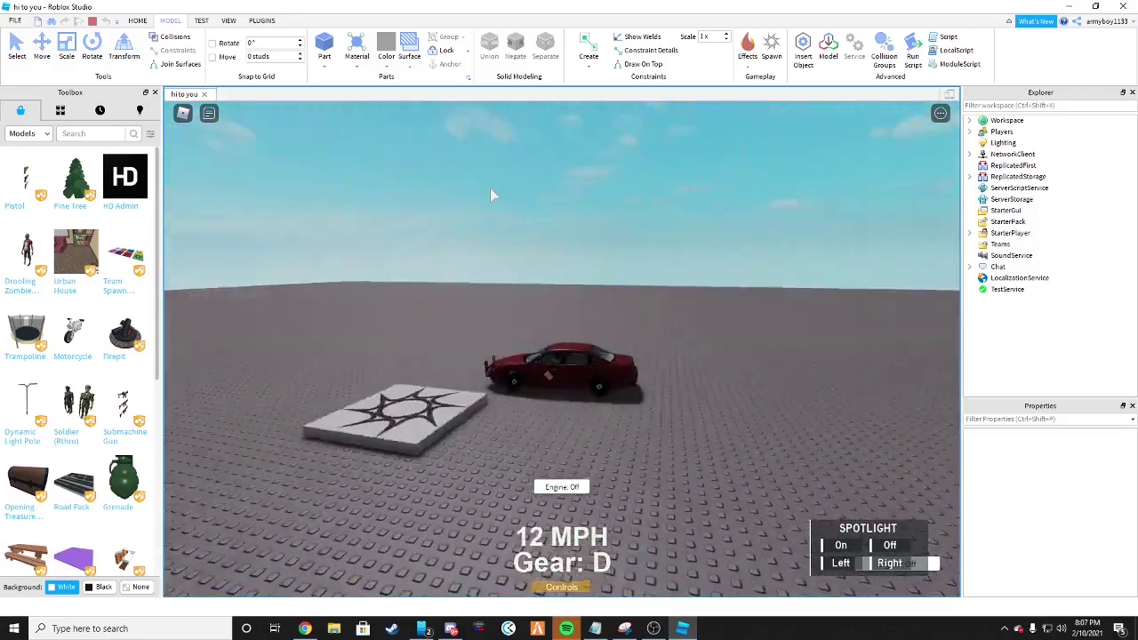
Drive the Impala on past the spawn pad, back it up in reverse gear, and accelerate forward again
{"action": "key", "text": "w"}
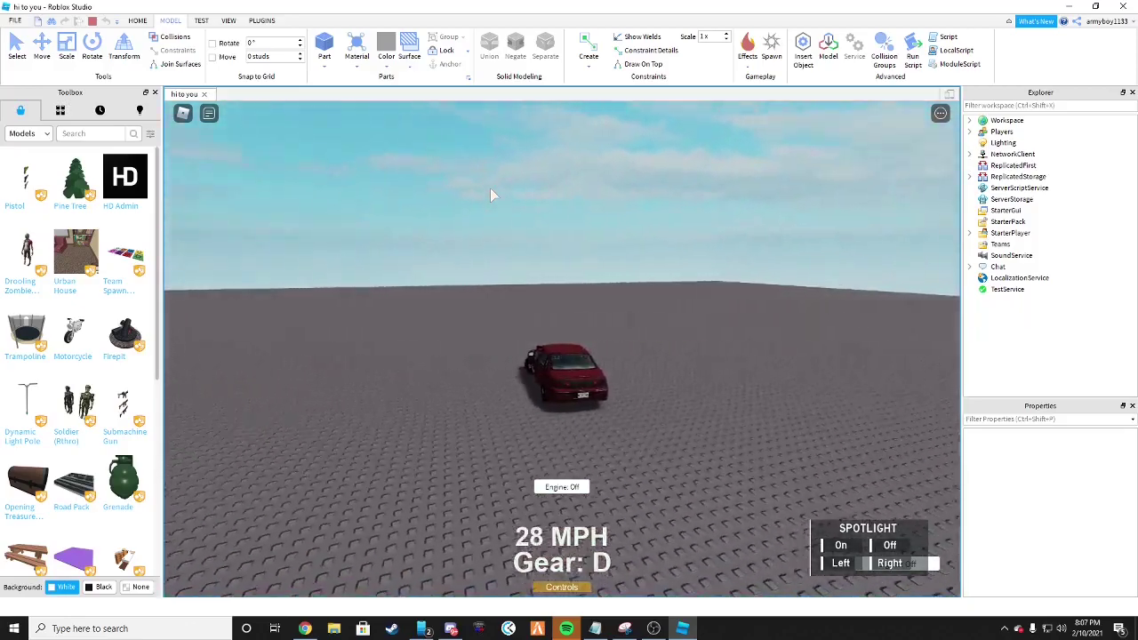
{"action": "key", "text": "a"}
{"action": "key", "text": "w"}
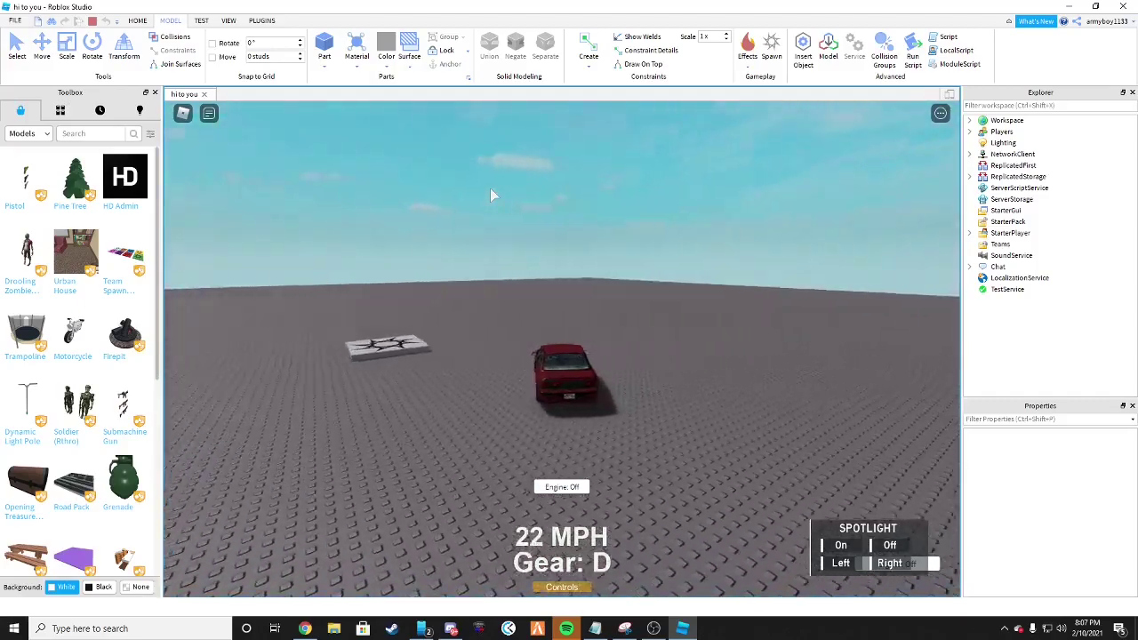
{"action": "key", "text": "s"}
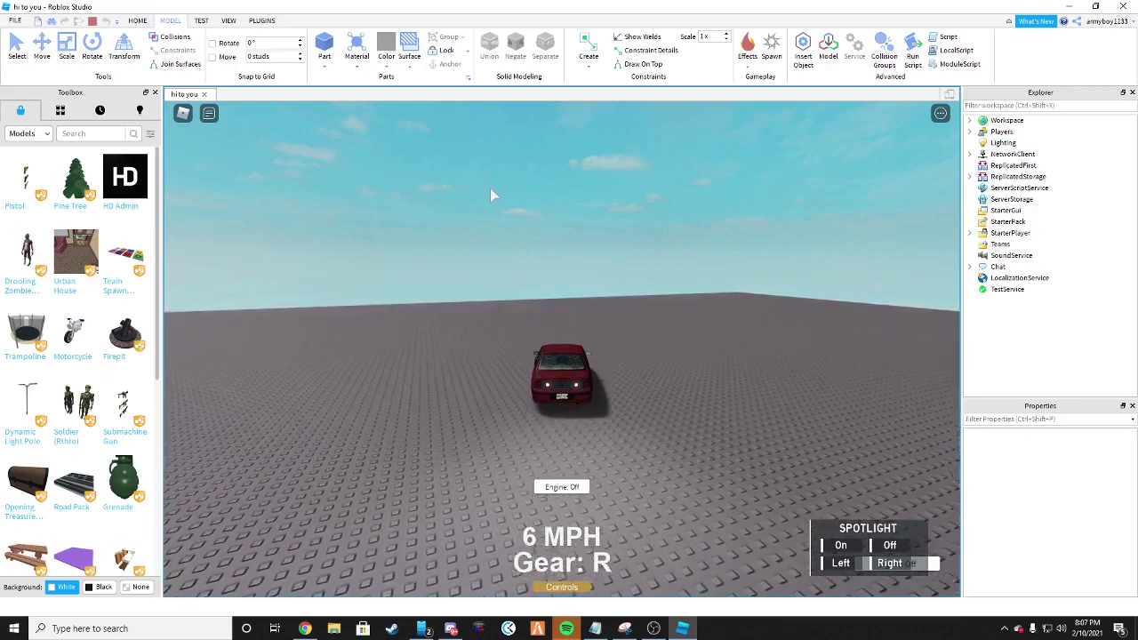
{"action": "key", "text": "w"}
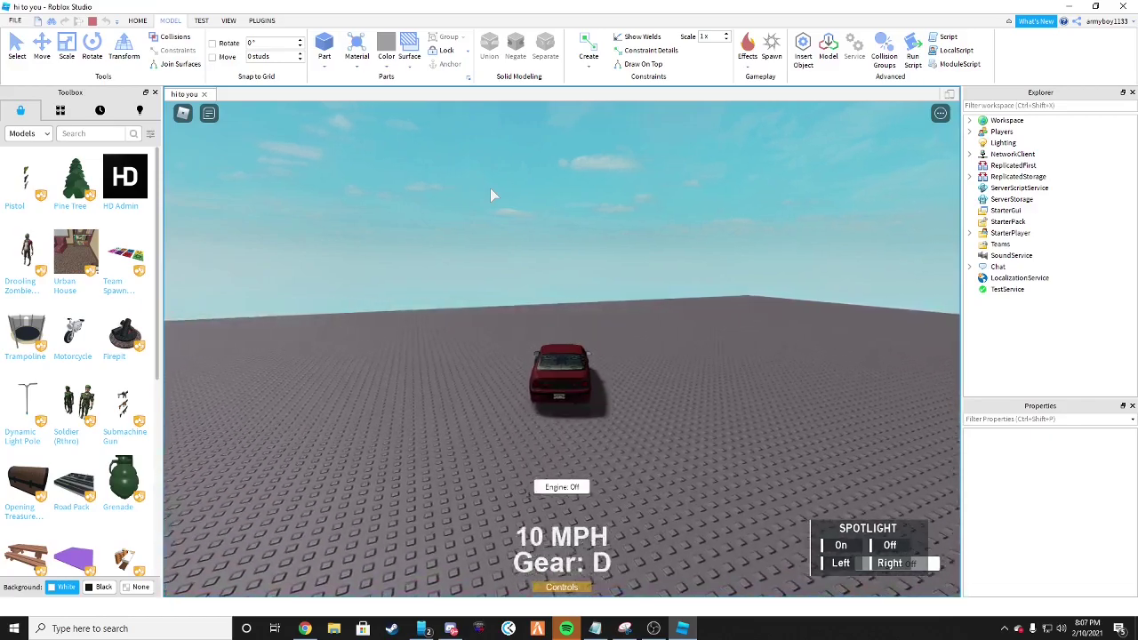
{"action": "key", "text": "w"}
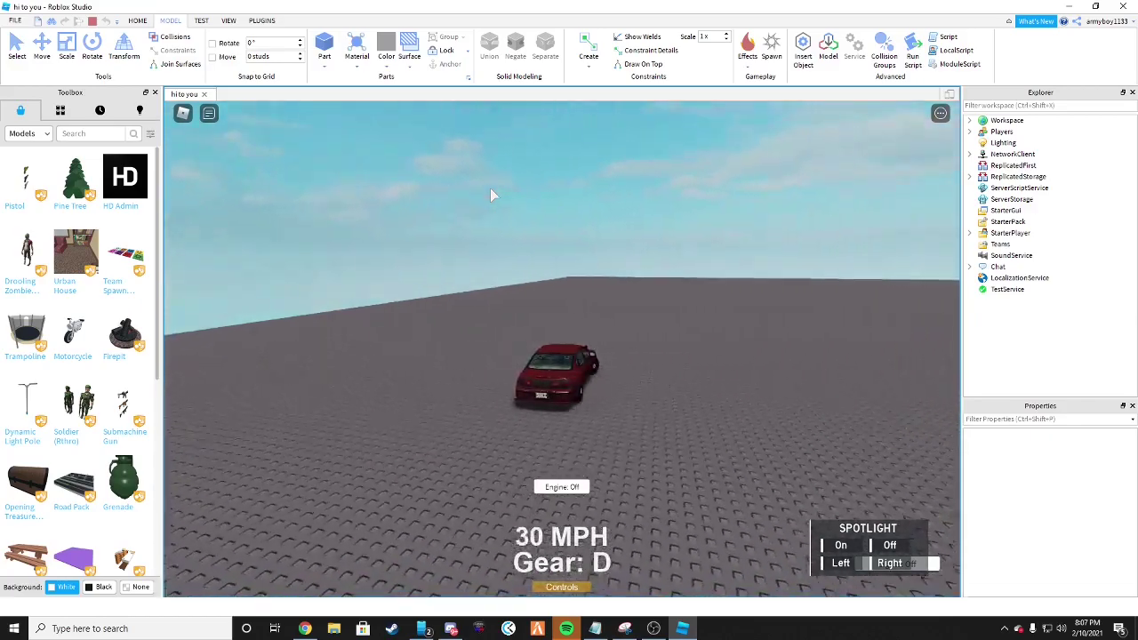
{"action": "key", "text": "w"}
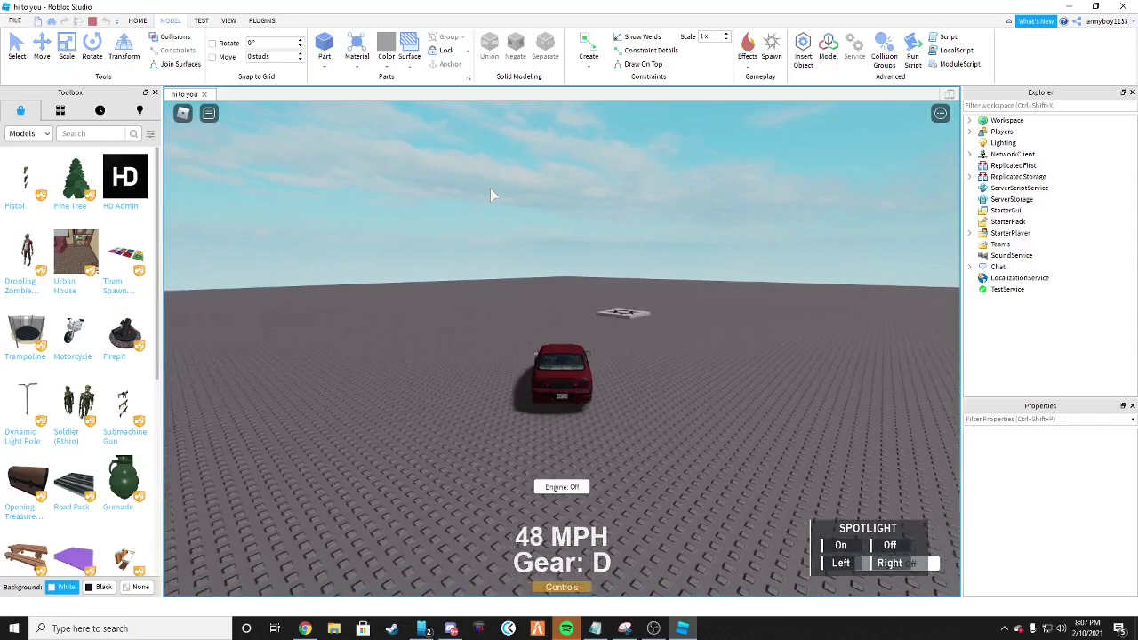